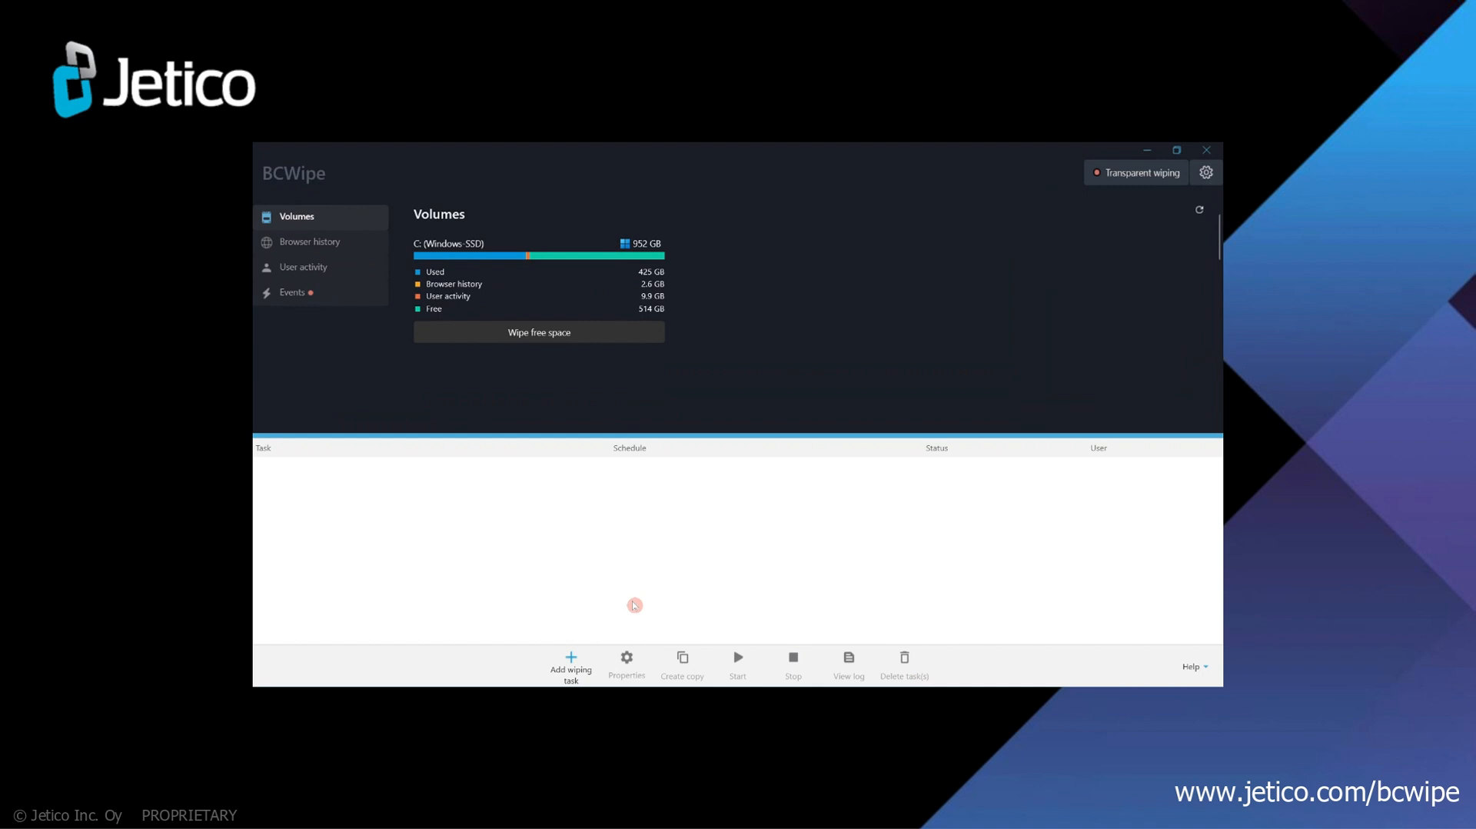
# - Create a new wiping task named "Delete with wiping"
pyautogui.click(573, 660)
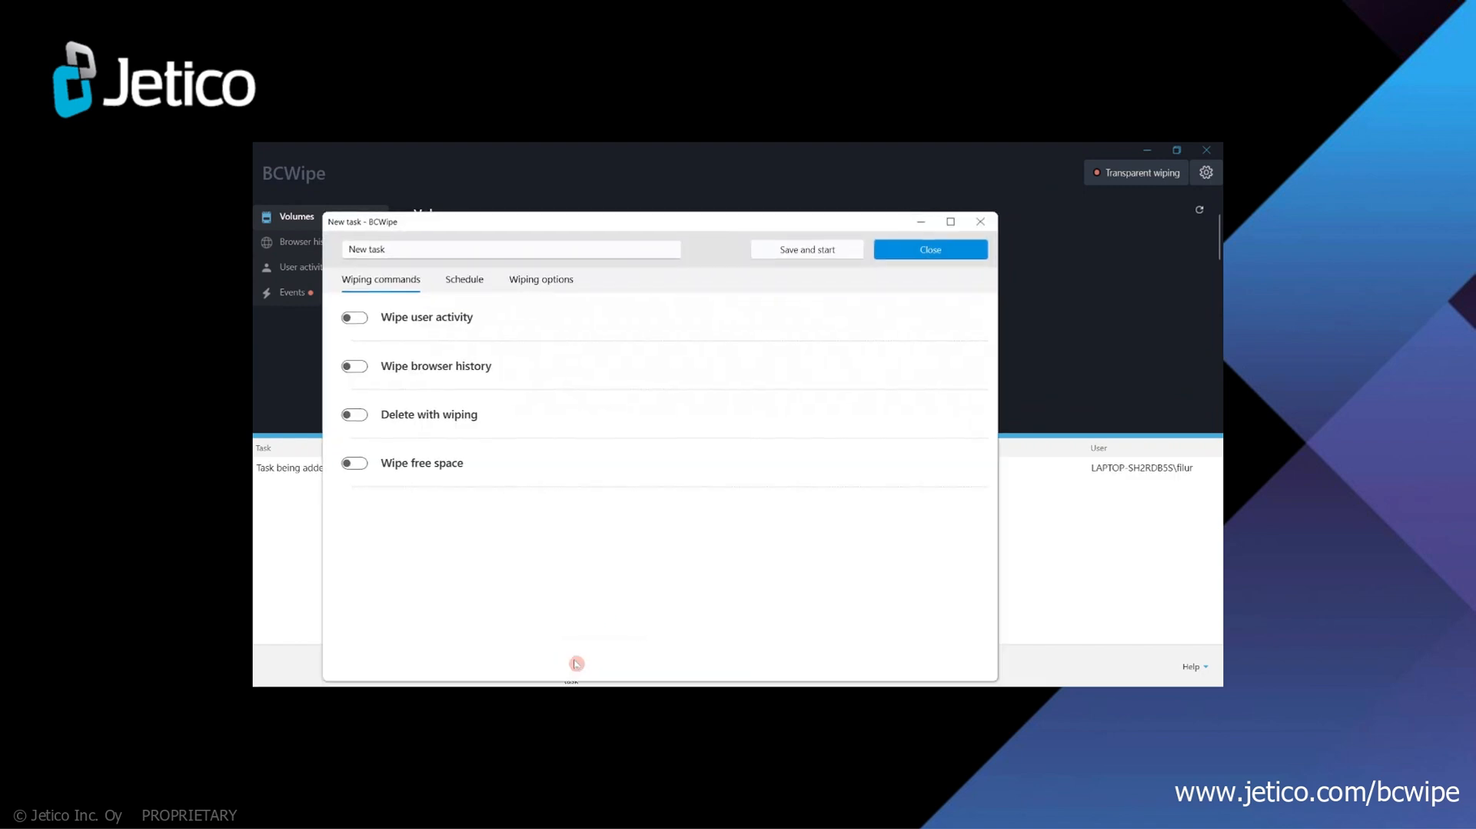
pyautogui.moveTo(388, 246); pyautogui.dragTo(312, 240)
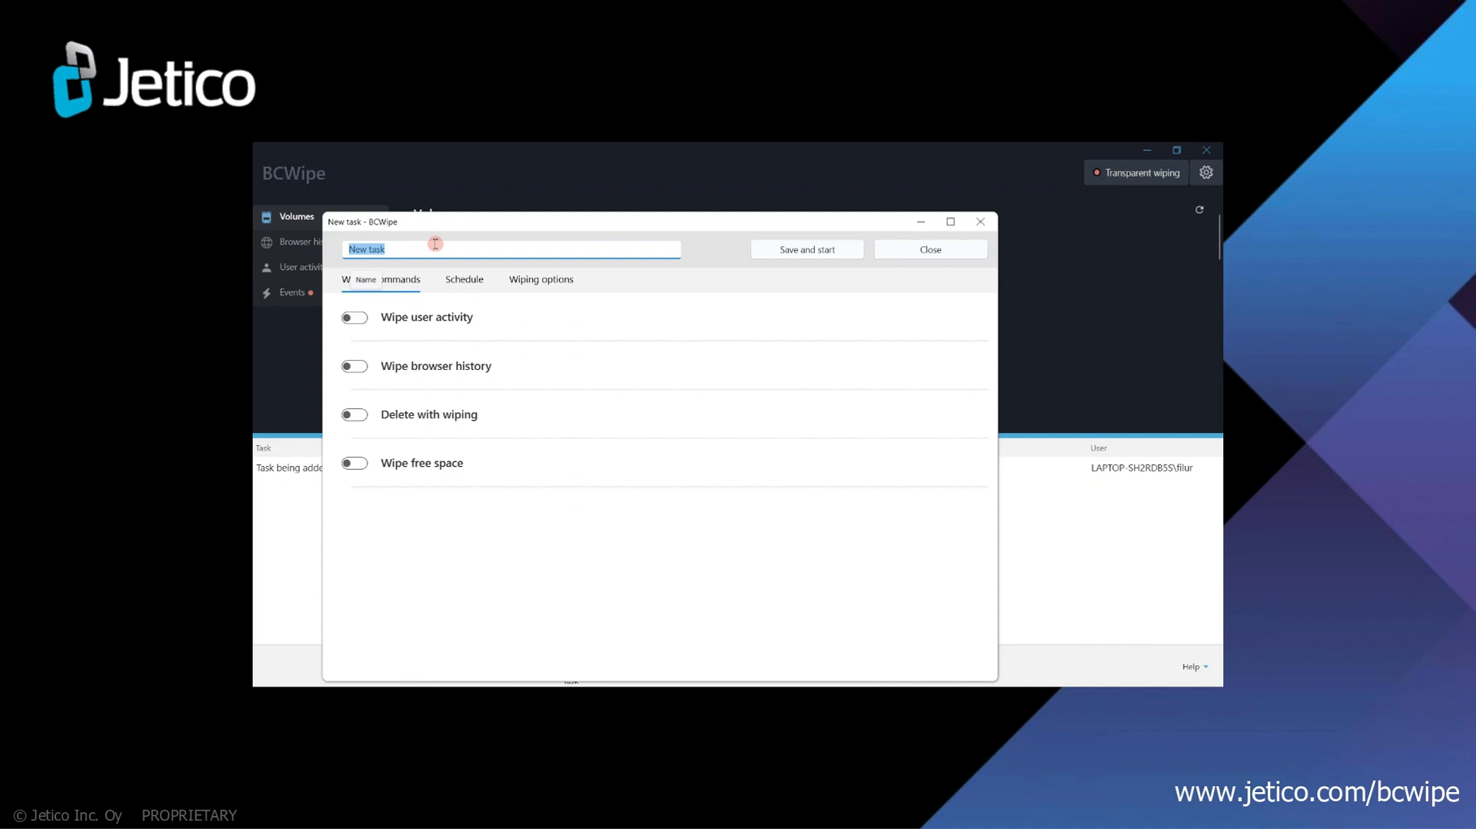
pyautogui.write('Delete w')
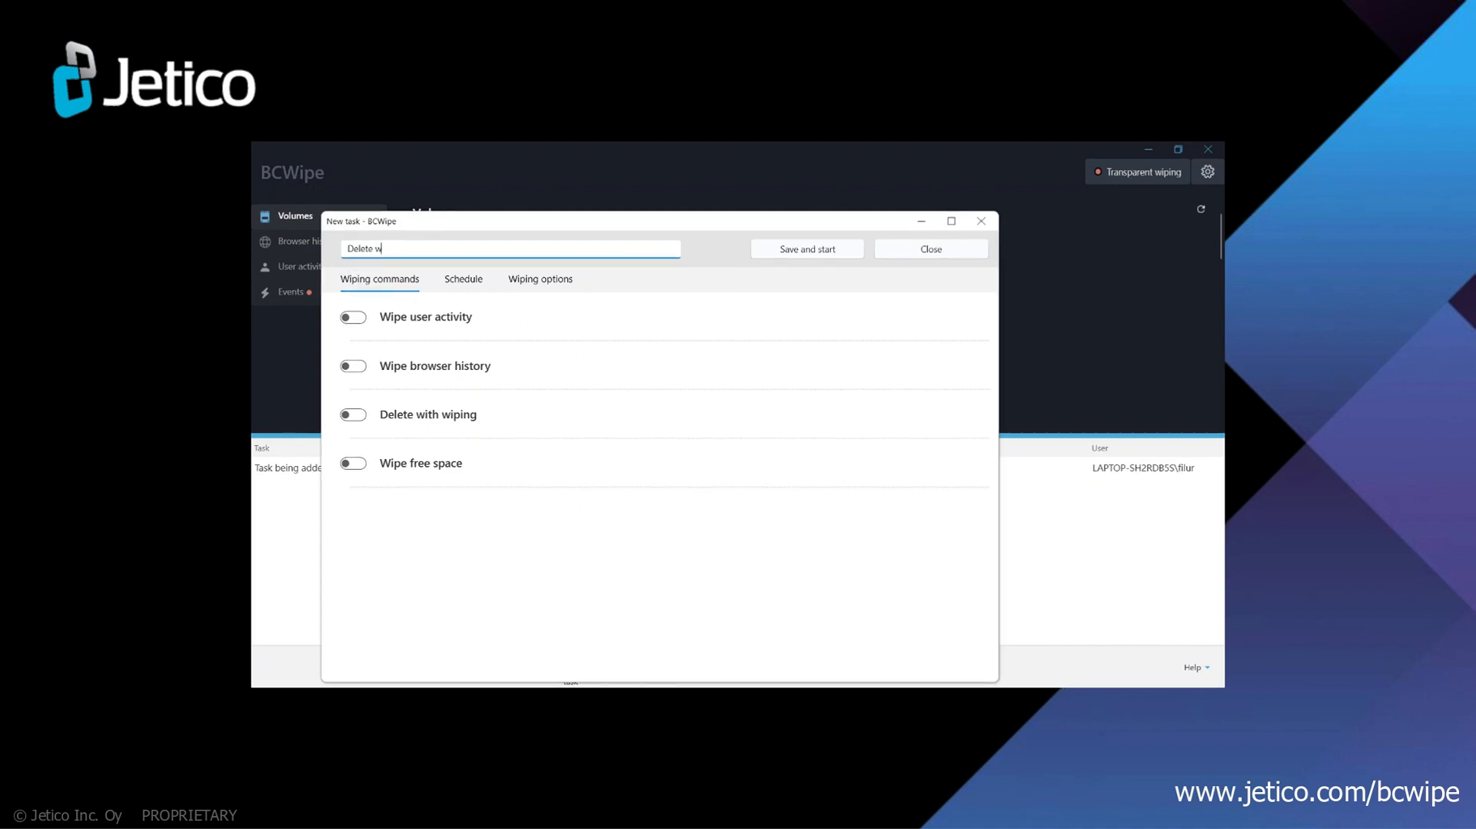
pyautogui.write('ith wiping')
# - Enable the Delete with wiping command and add the file "image" from the Desktop to its list
pyautogui.click(357, 415)
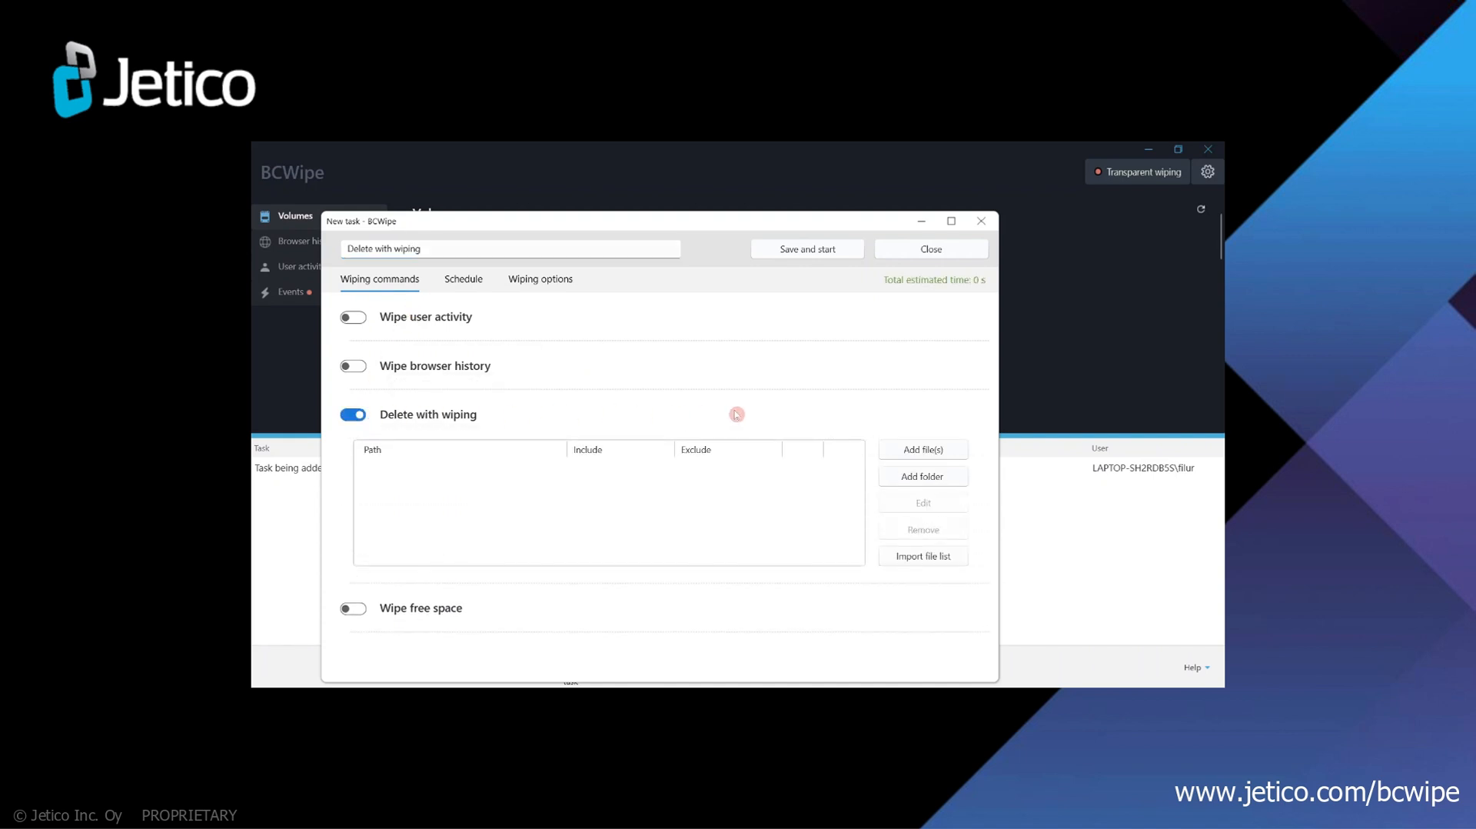
pyautogui.click(913, 450)
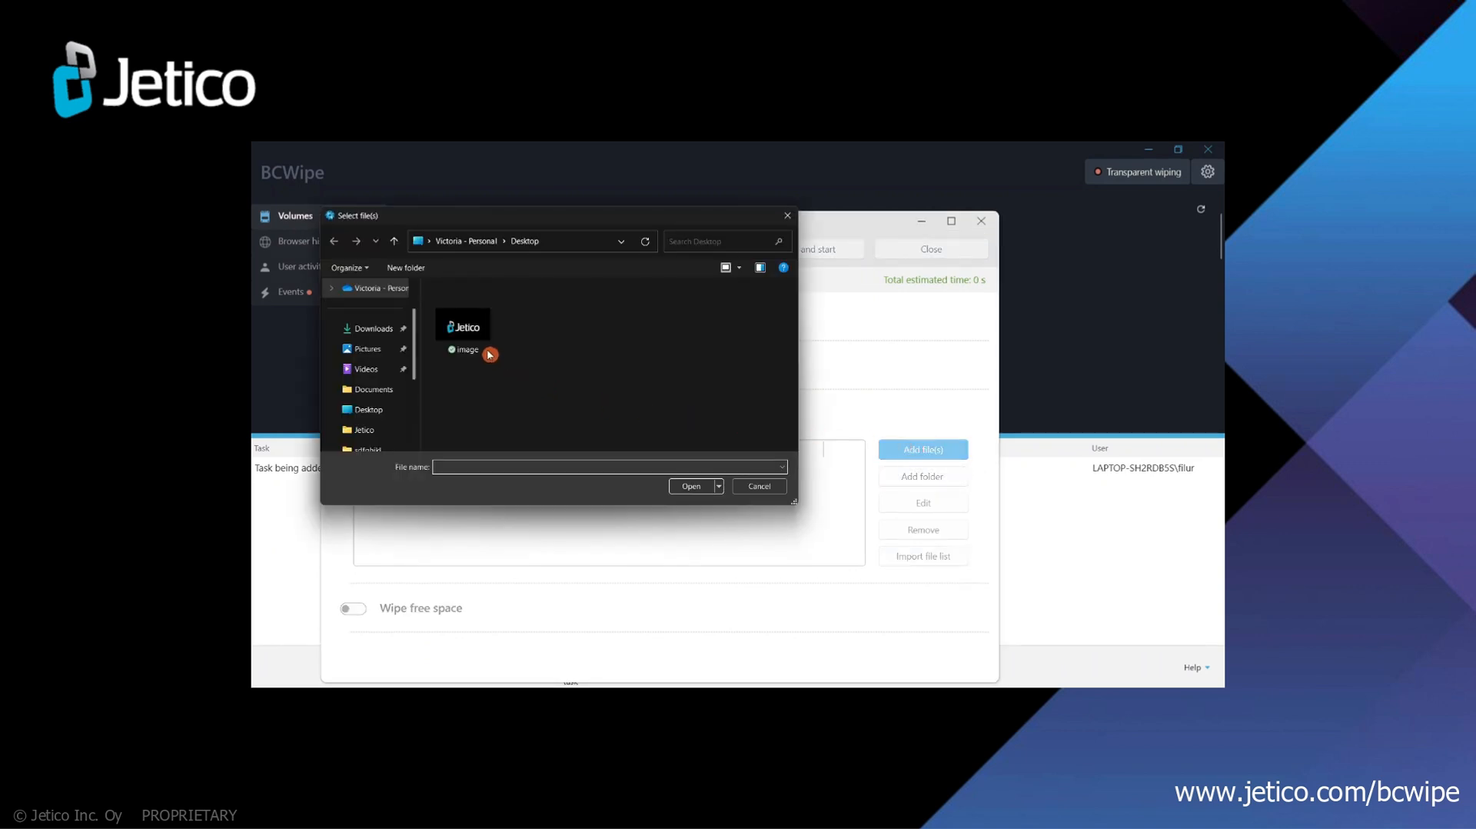
pyautogui.click(478, 344)
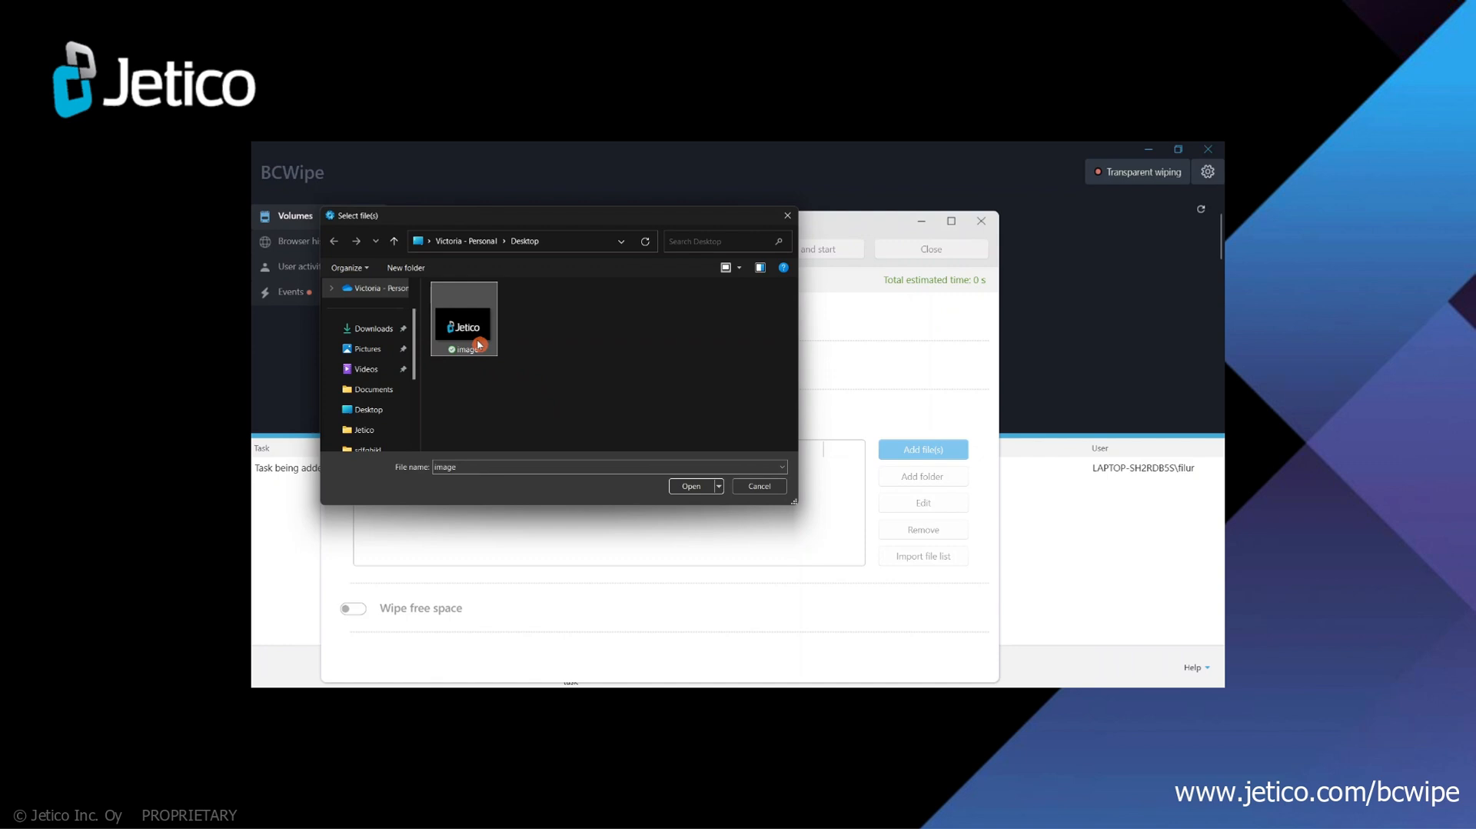
pyautogui.click(701, 486)
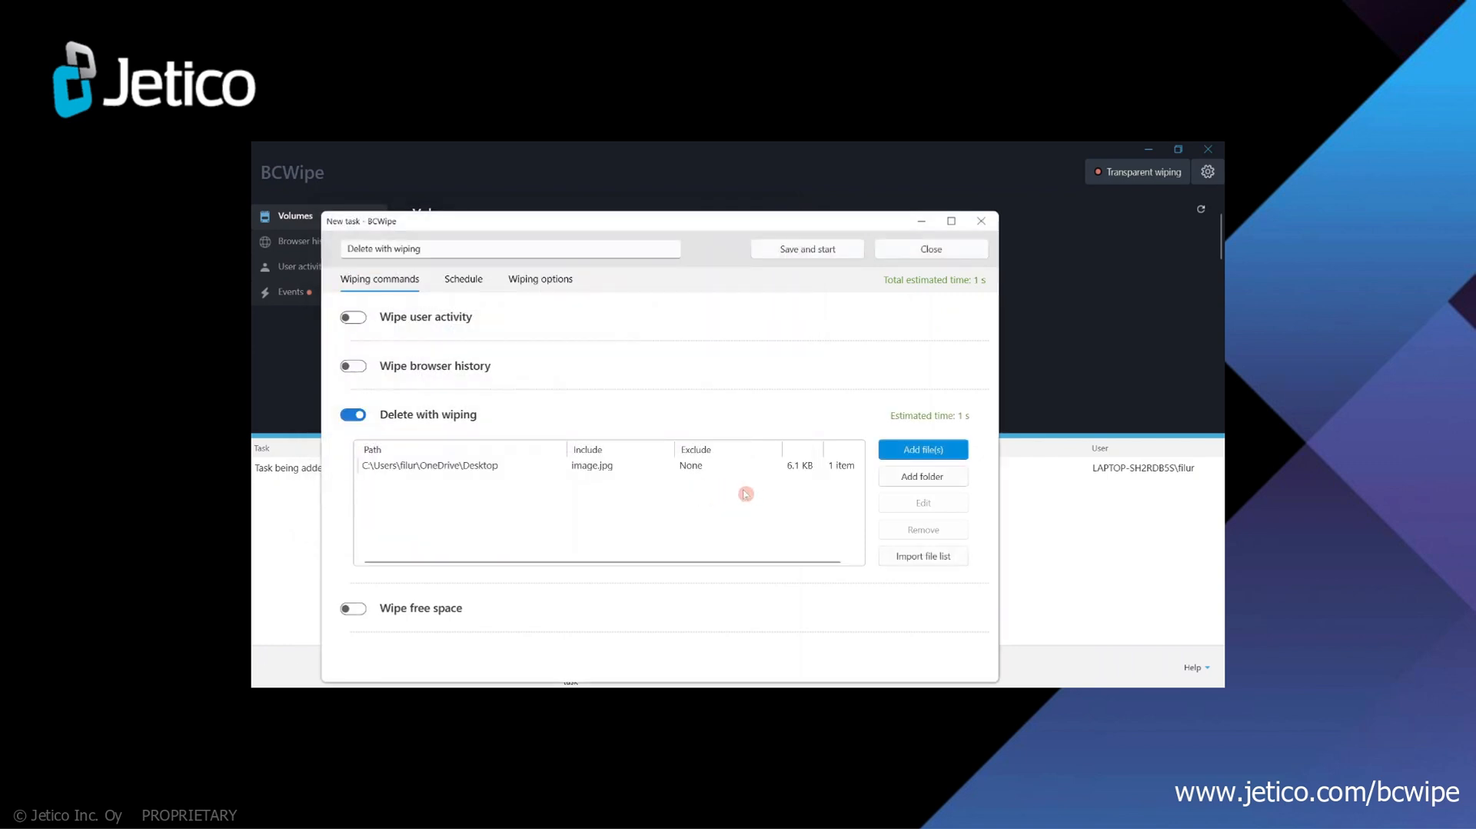
pyautogui.click(899, 478)
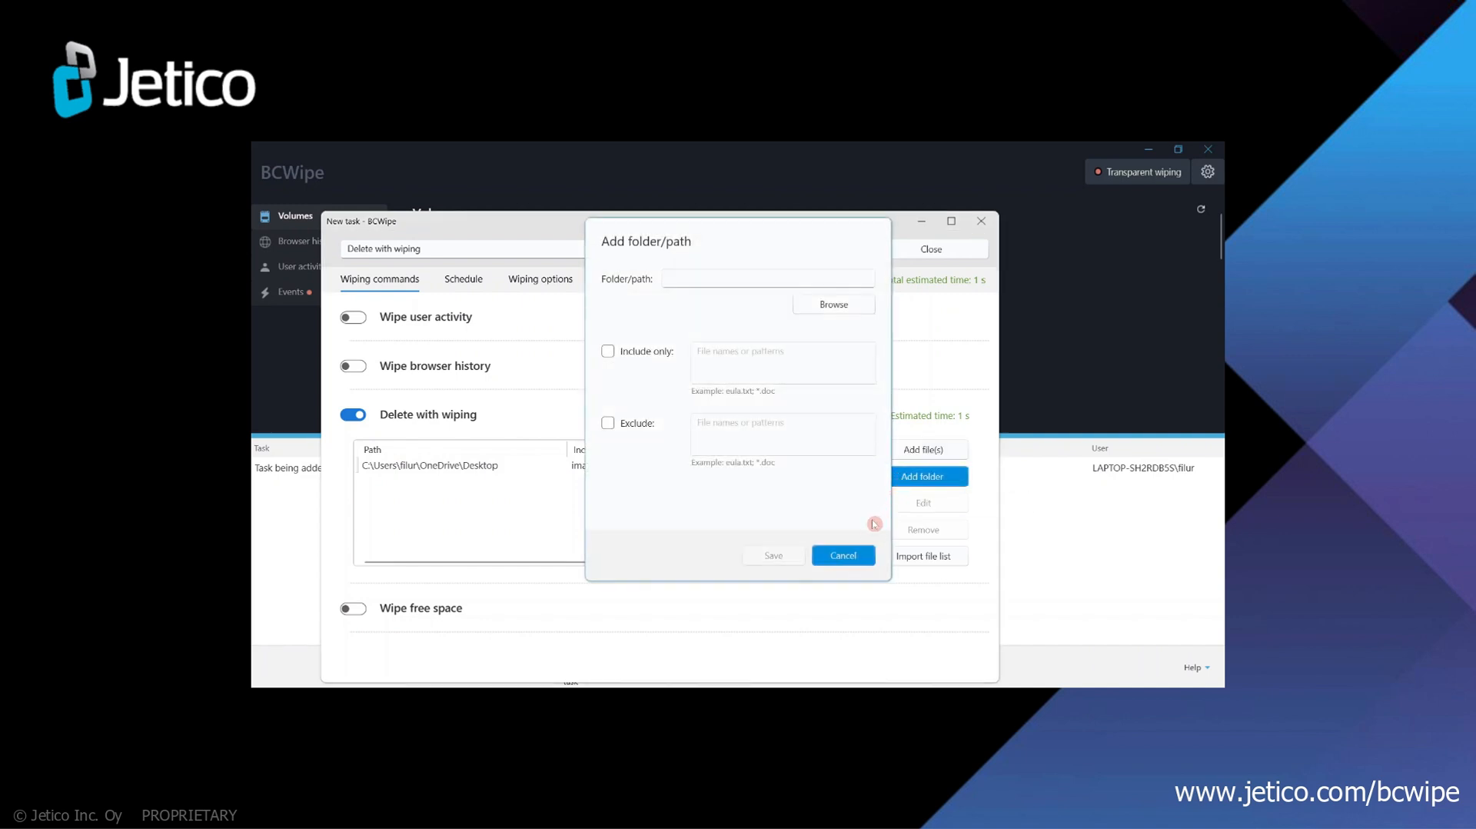
pyautogui.click(846, 557)
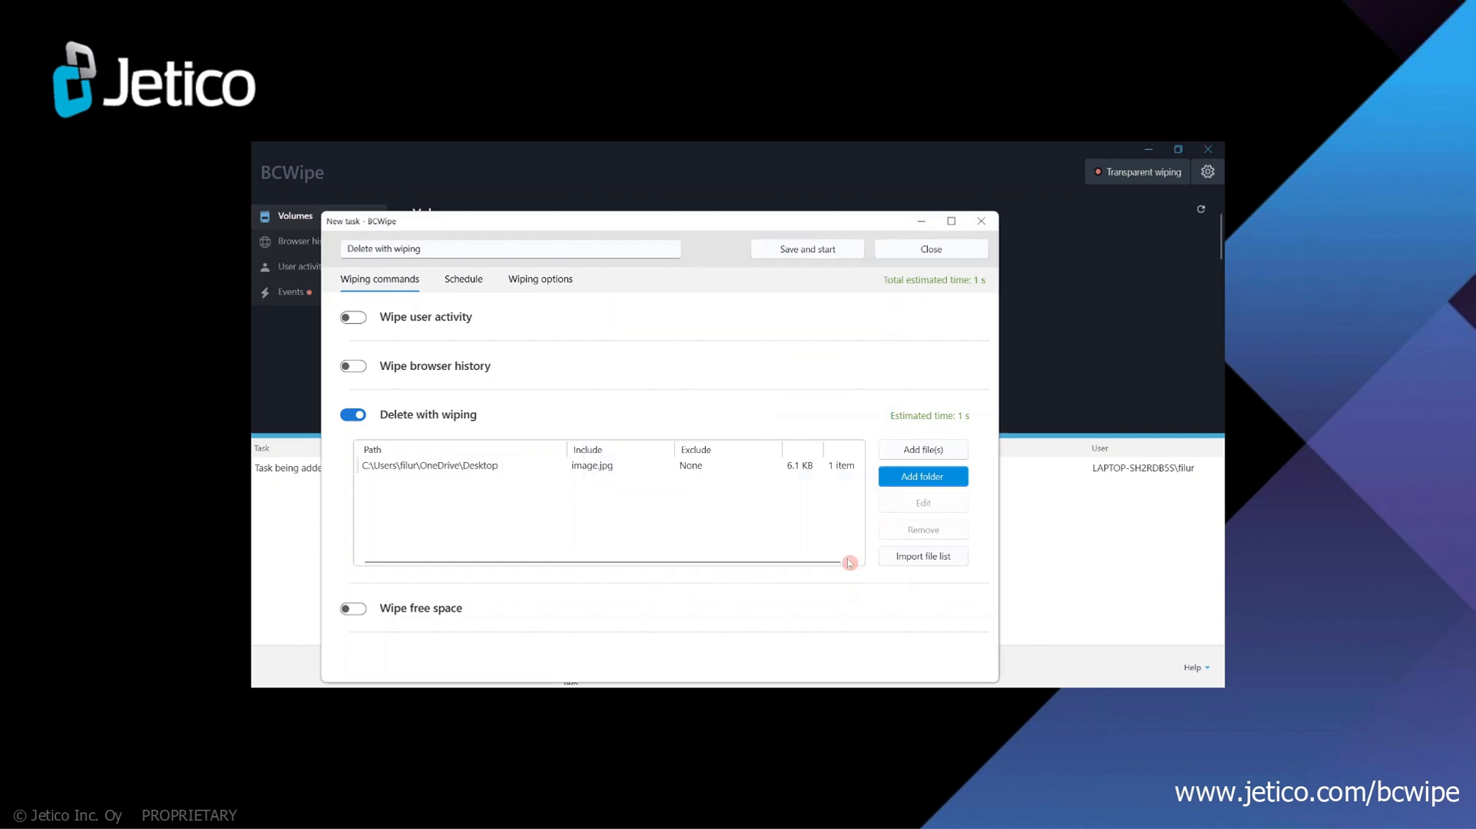
pyautogui.click(904, 559)
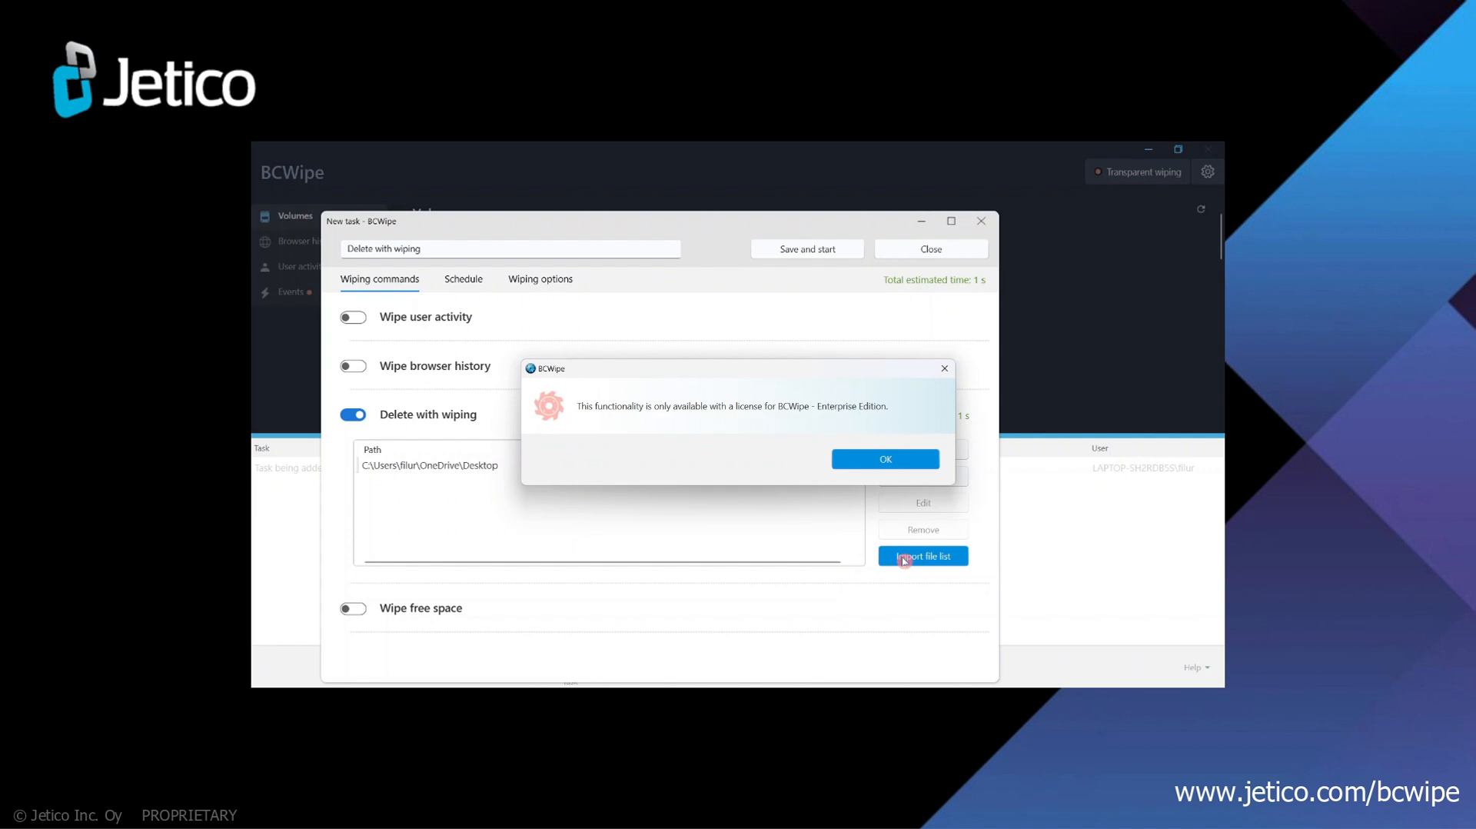
pyautogui.click(885, 461)
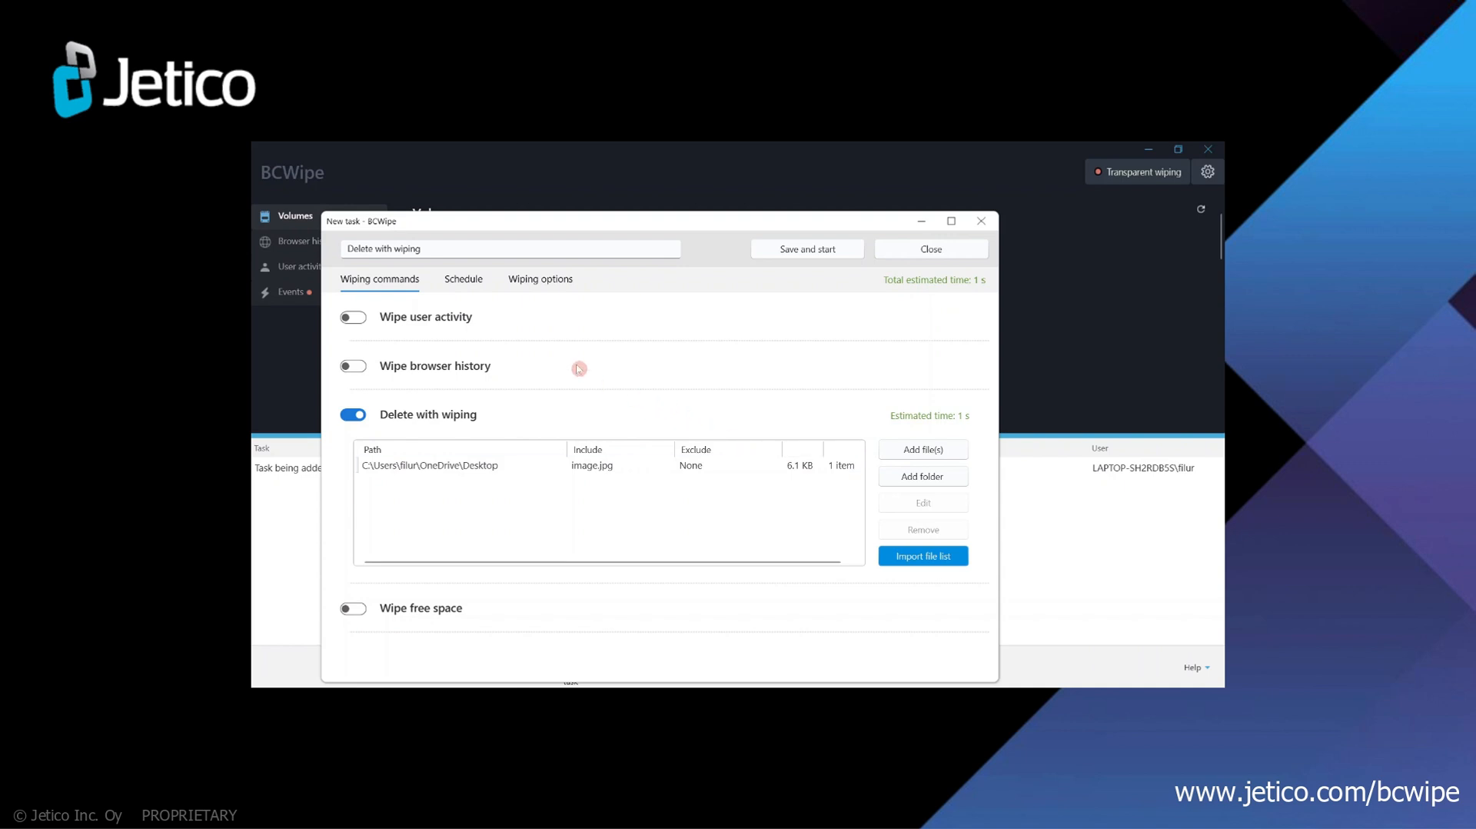
# - Review the schedule frequency choices and keep the task running Once, as soon as possible
pyautogui.click(470, 282)
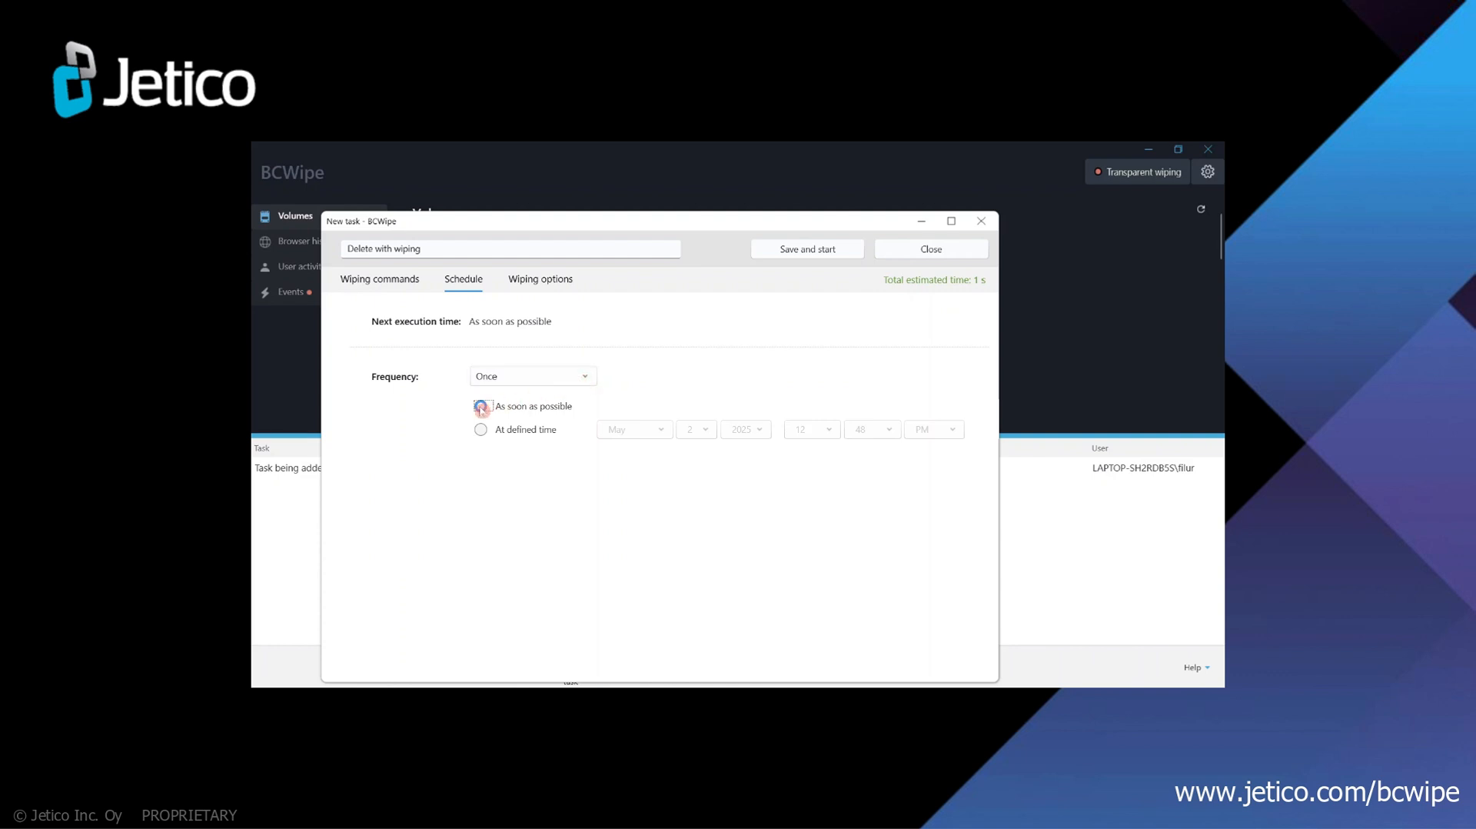
pyautogui.click(590, 377)
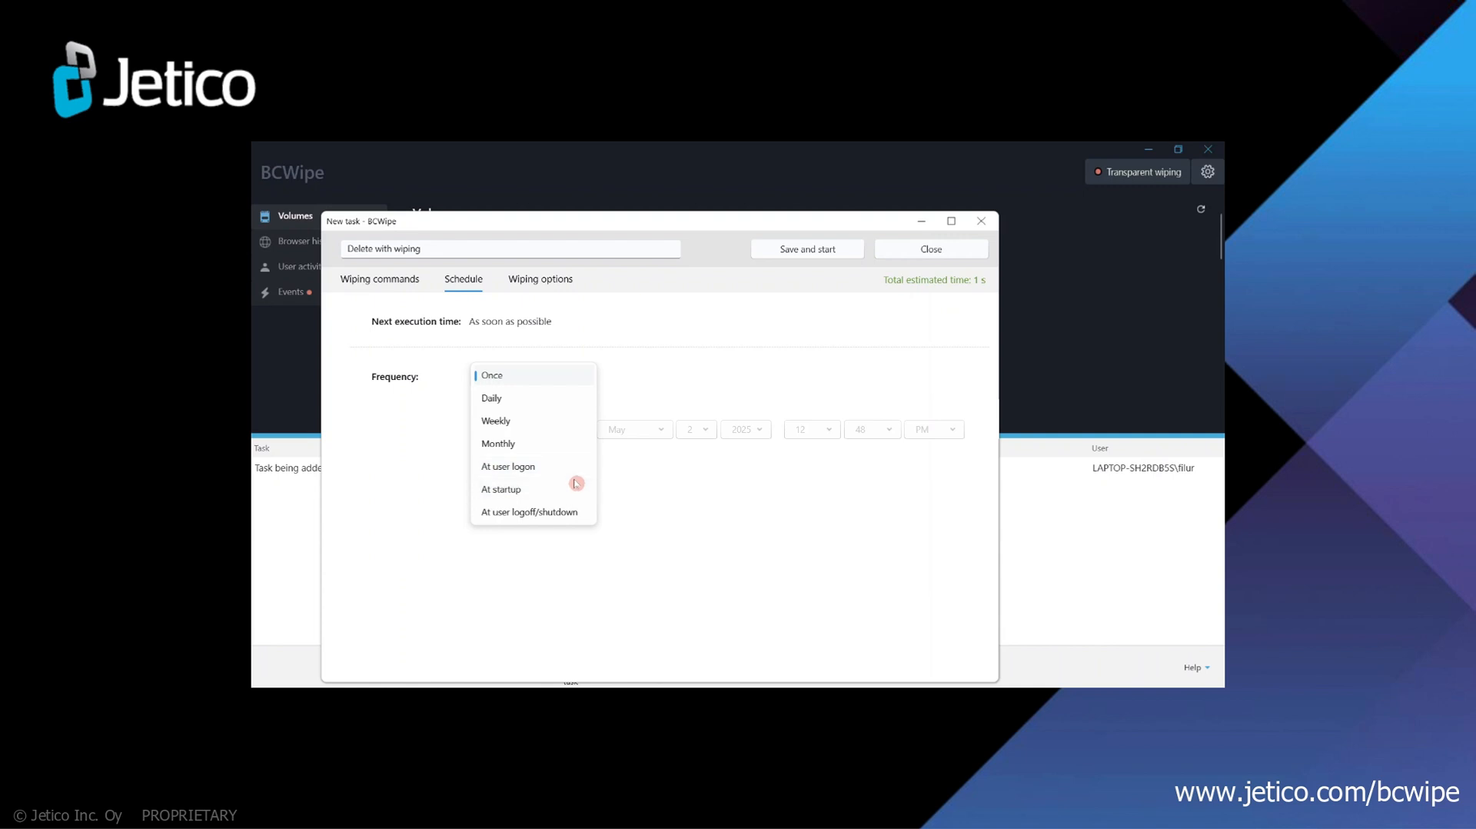
pyautogui.click(579, 376)
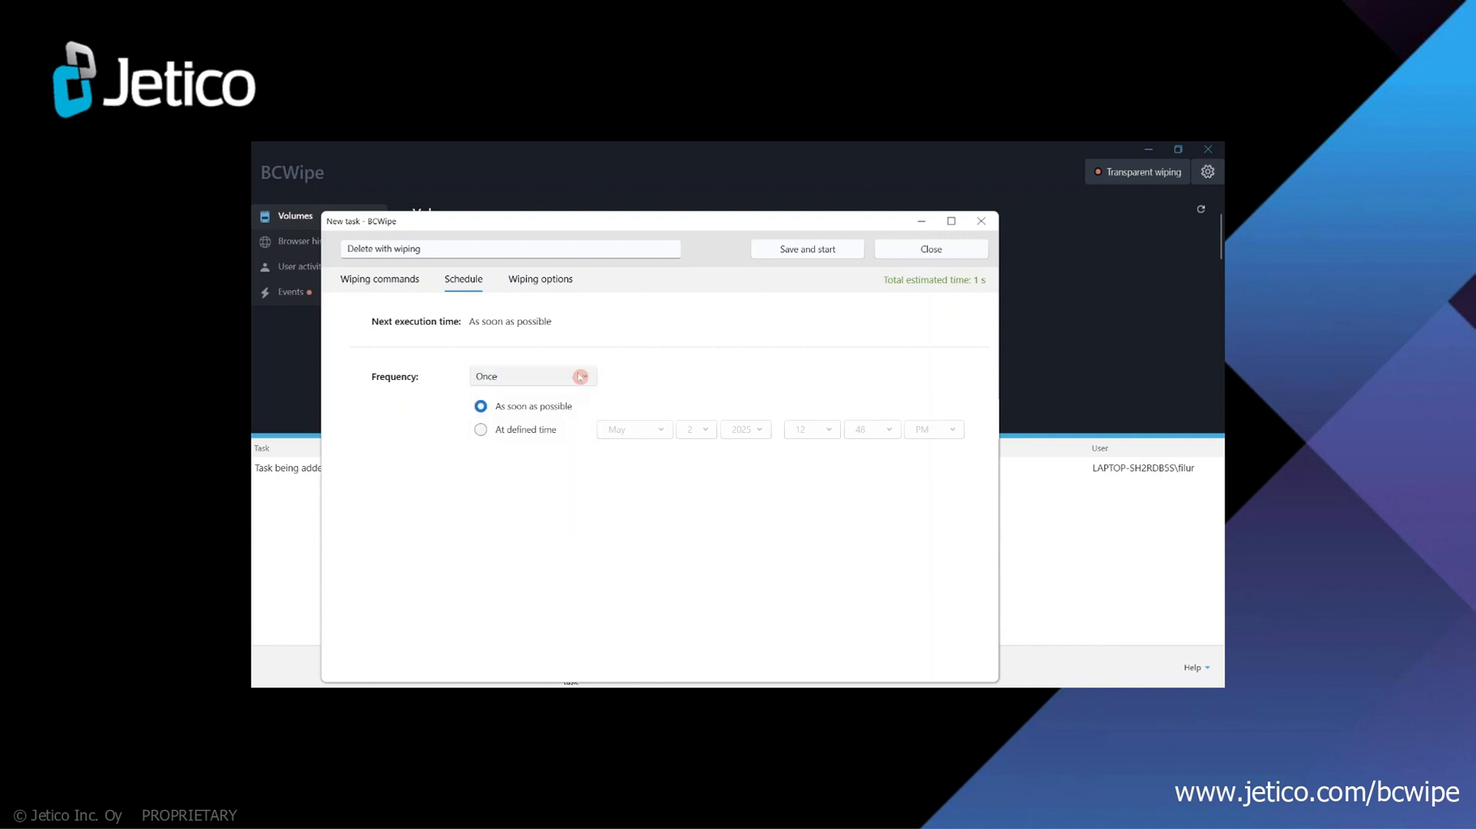
# - Set the task's wiping scheme to One random pass
pyautogui.click(547, 280)
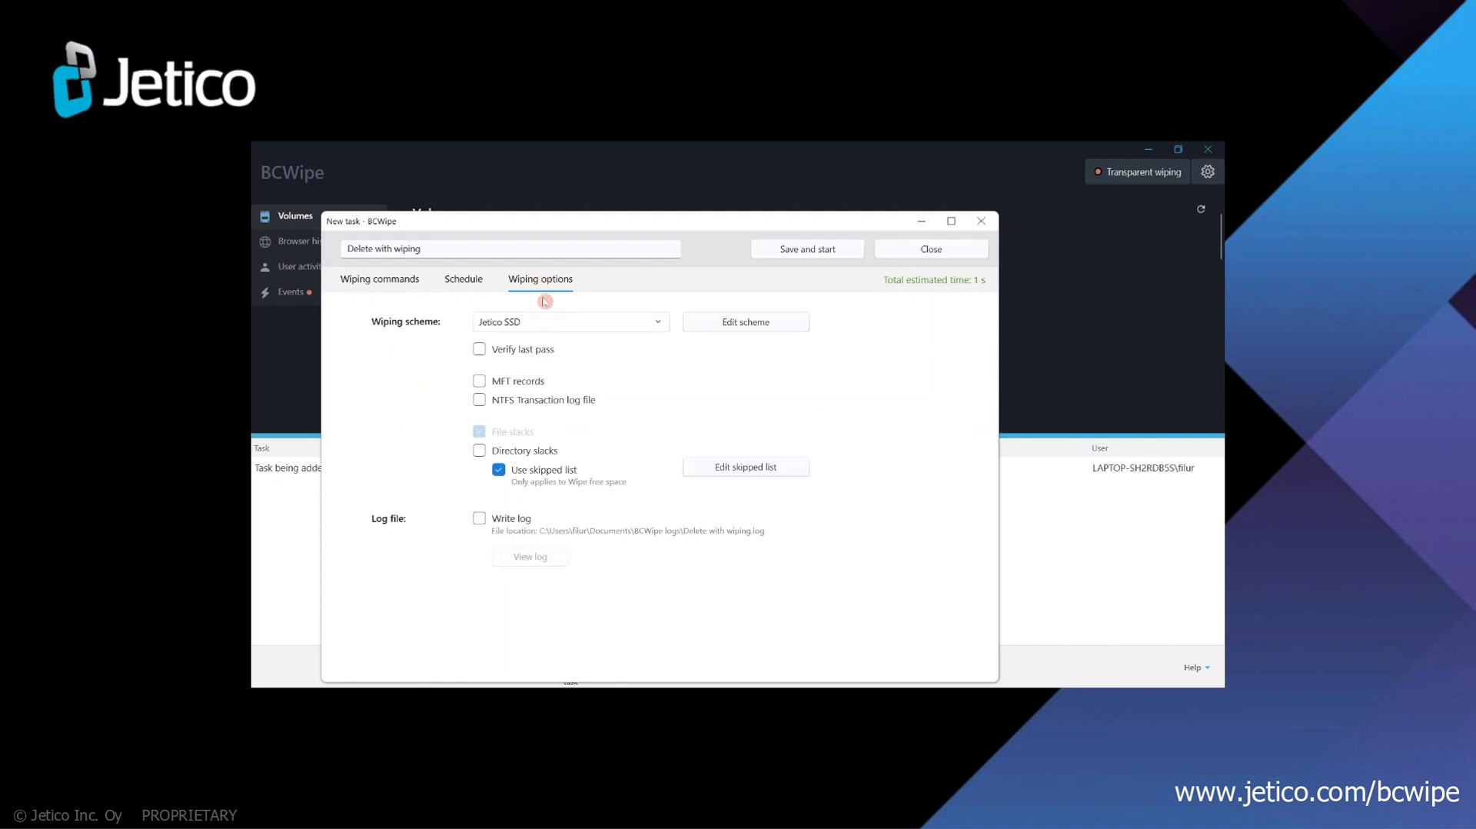
pyautogui.click(576, 323)
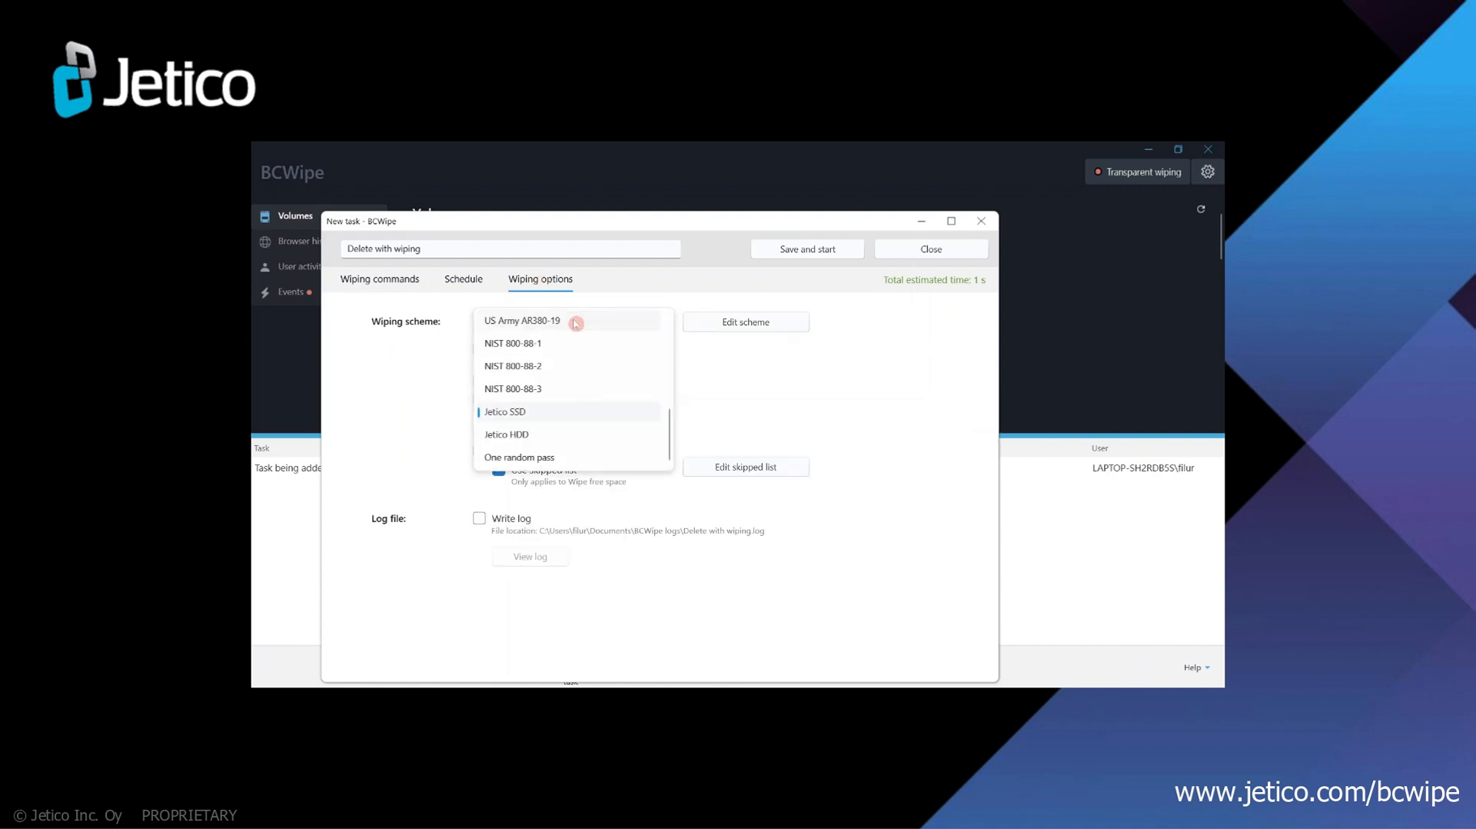
pyautogui.scroll(5, 576, 323)
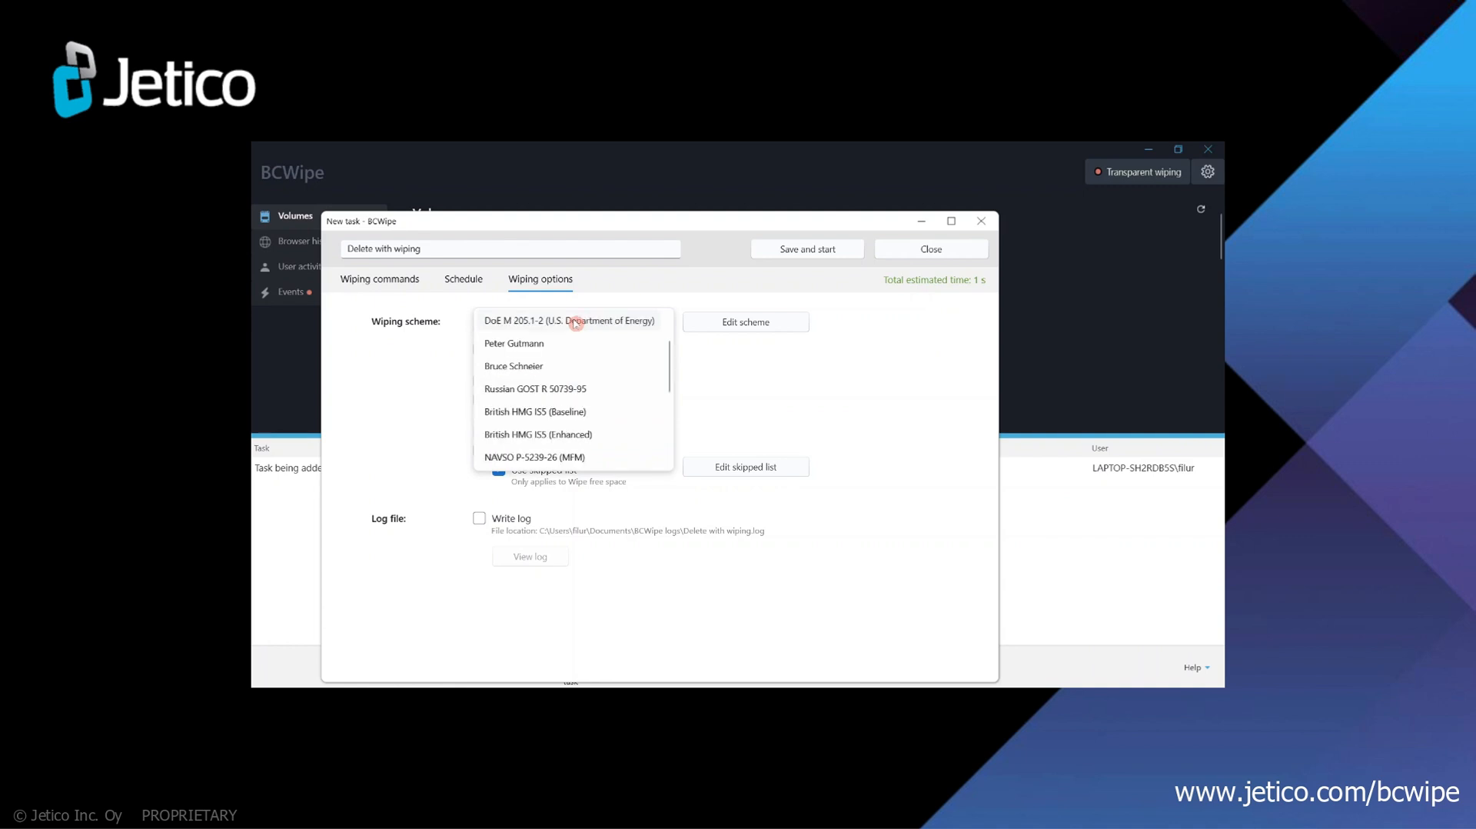
pyautogui.scroll(-3, 576, 323)
pyautogui.scroll(2, 576, 323)
pyautogui.scroll(-3, 576, 323)
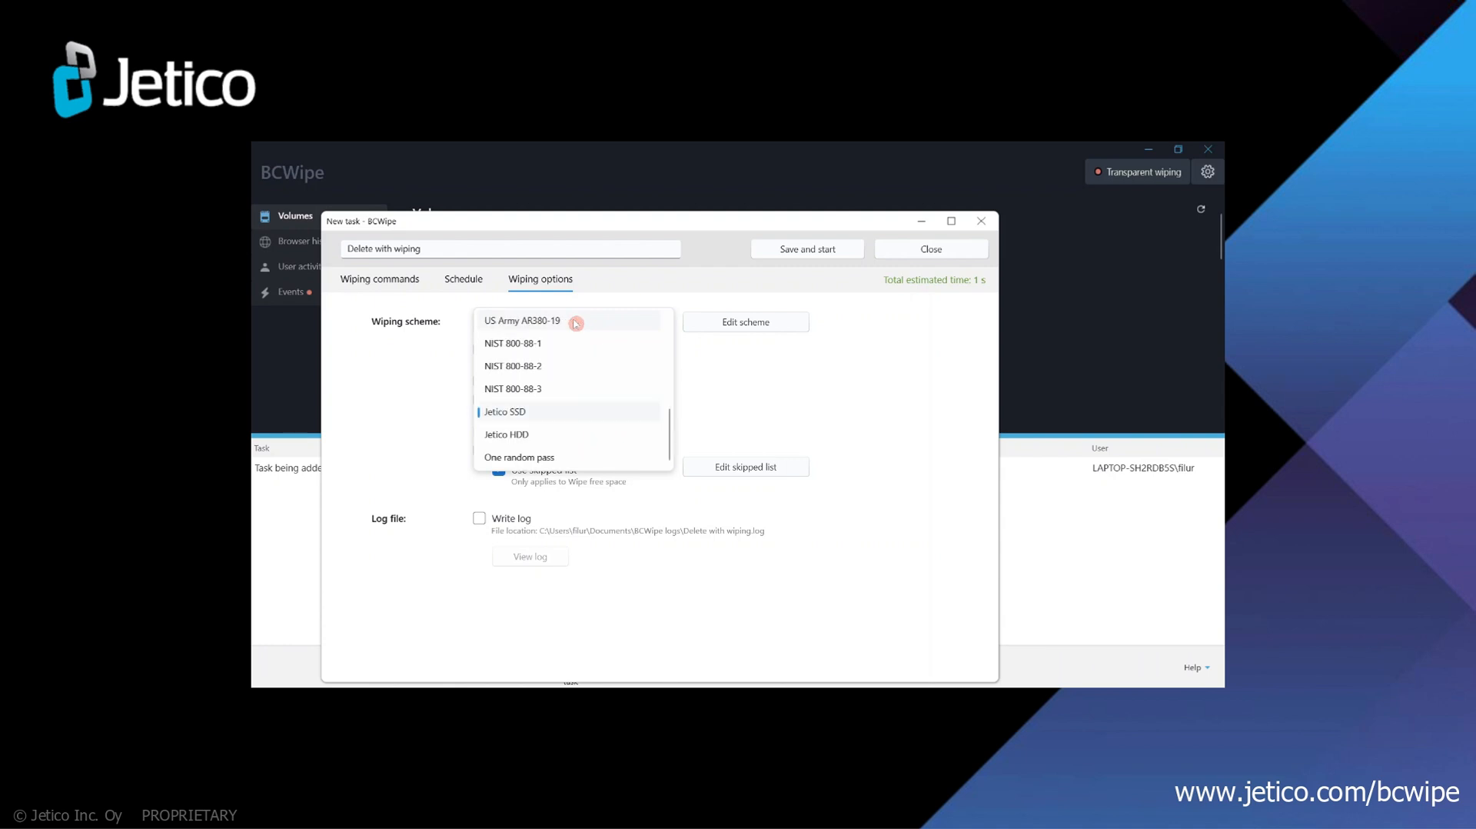
pyautogui.click(585, 458)
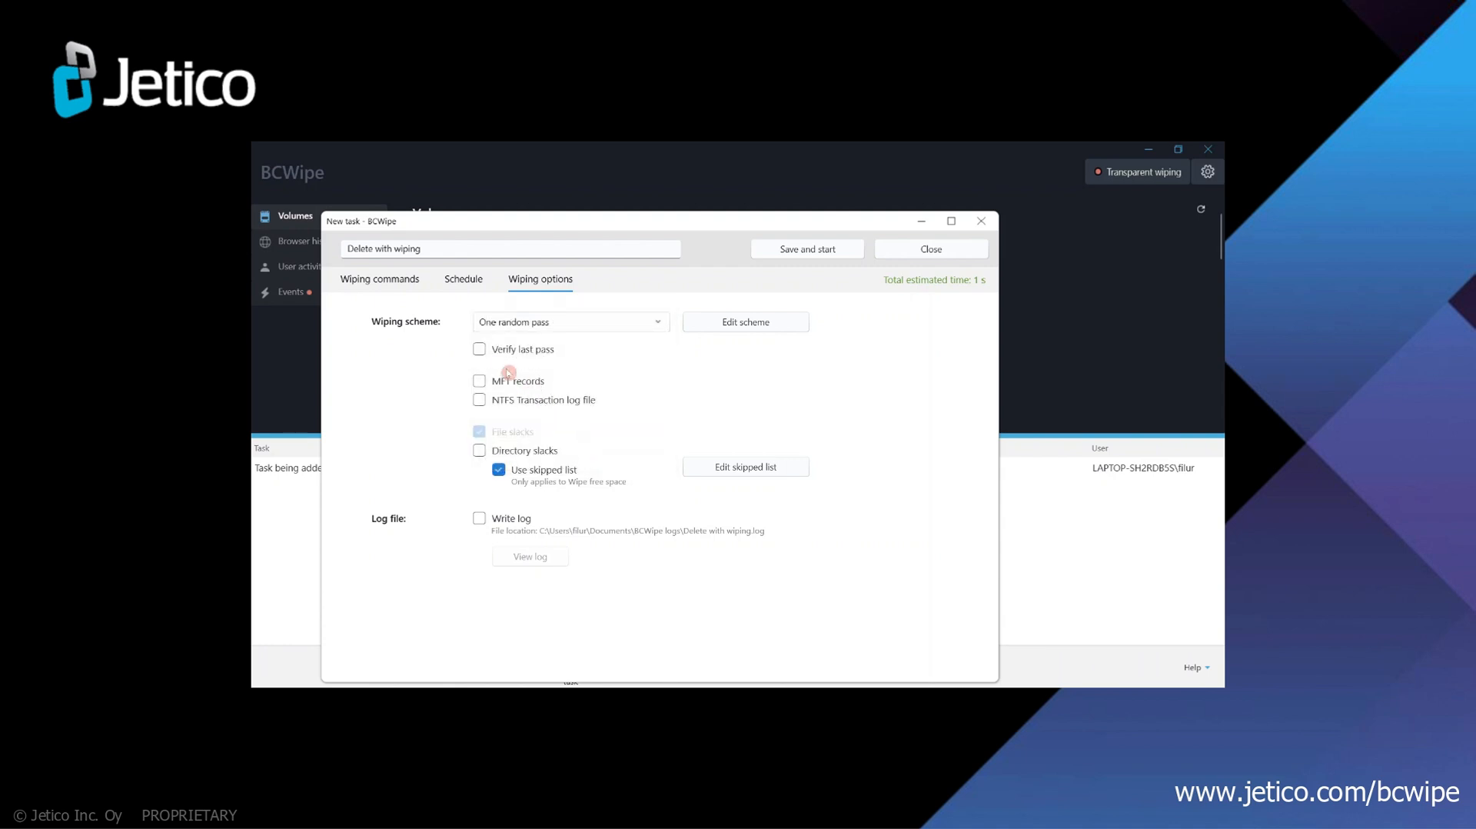
# - Include MFT records, the NTFS Transaction log file and directory slacks in the wiping, and turn off the skipped list
pyautogui.click(479, 381)
pyautogui.click(480, 400)
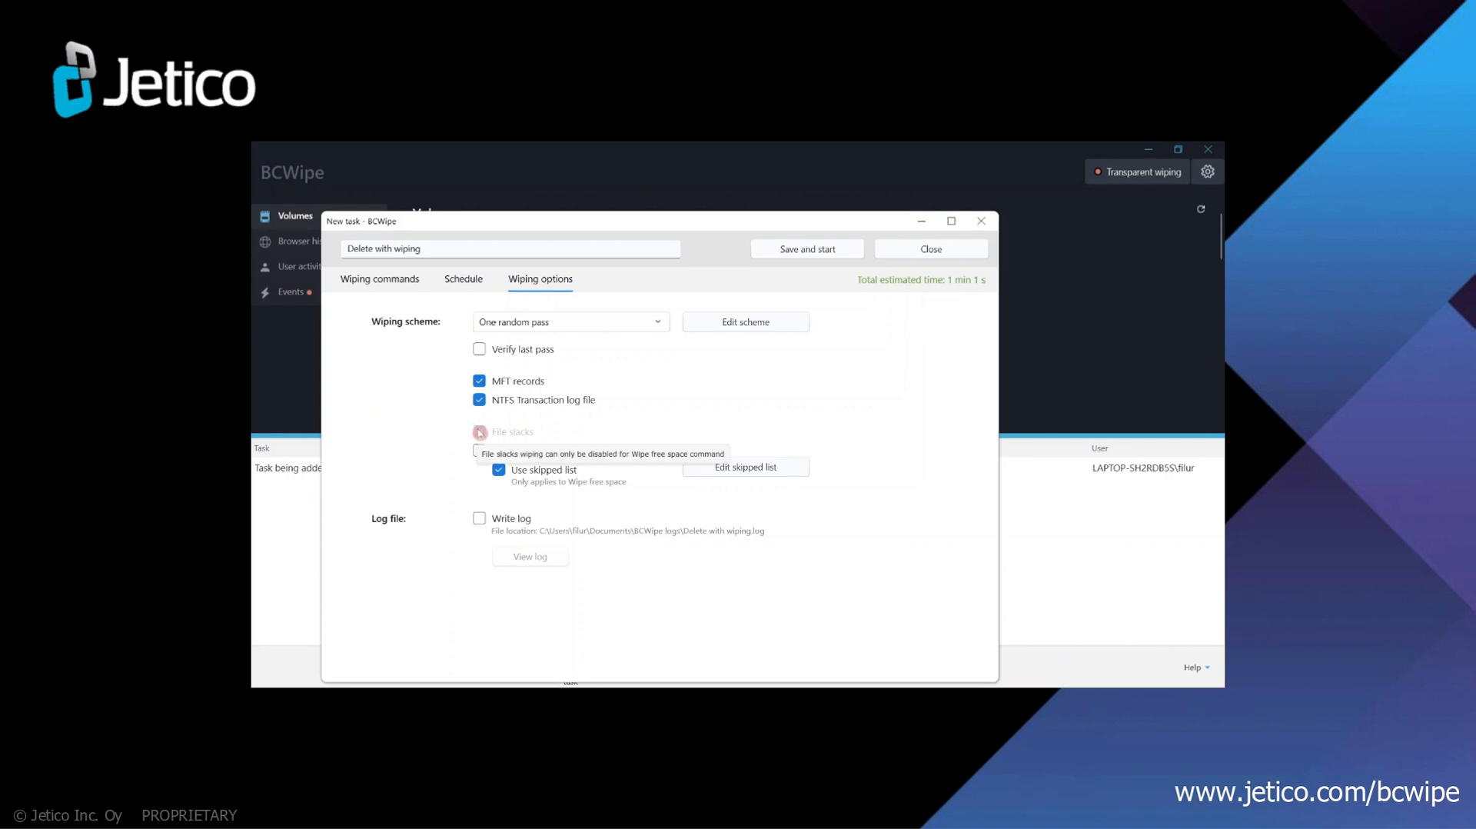
pyautogui.click(476, 432)
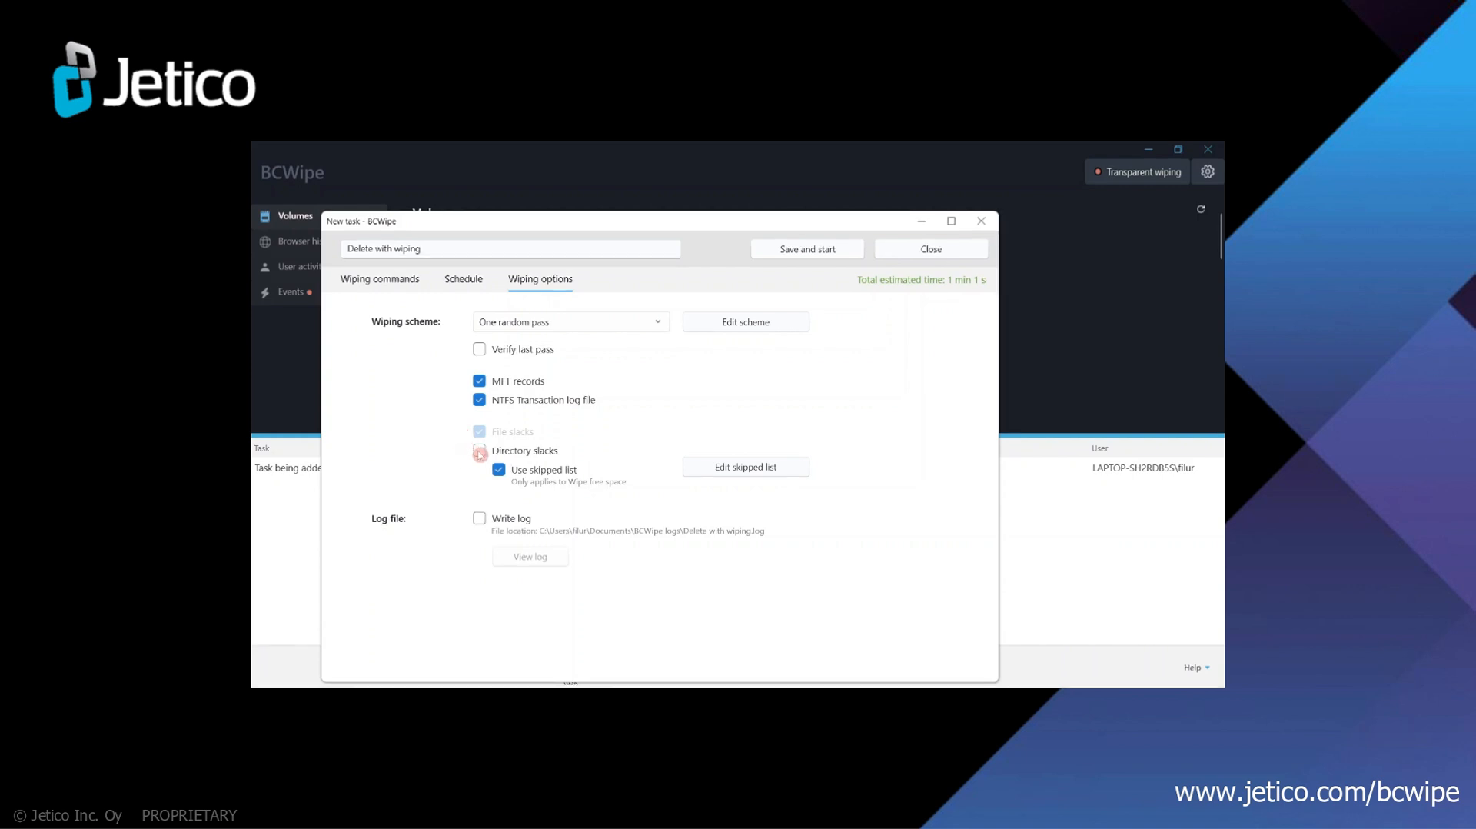
pyautogui.click(479, 452)
pyautogui.click(497, 472)
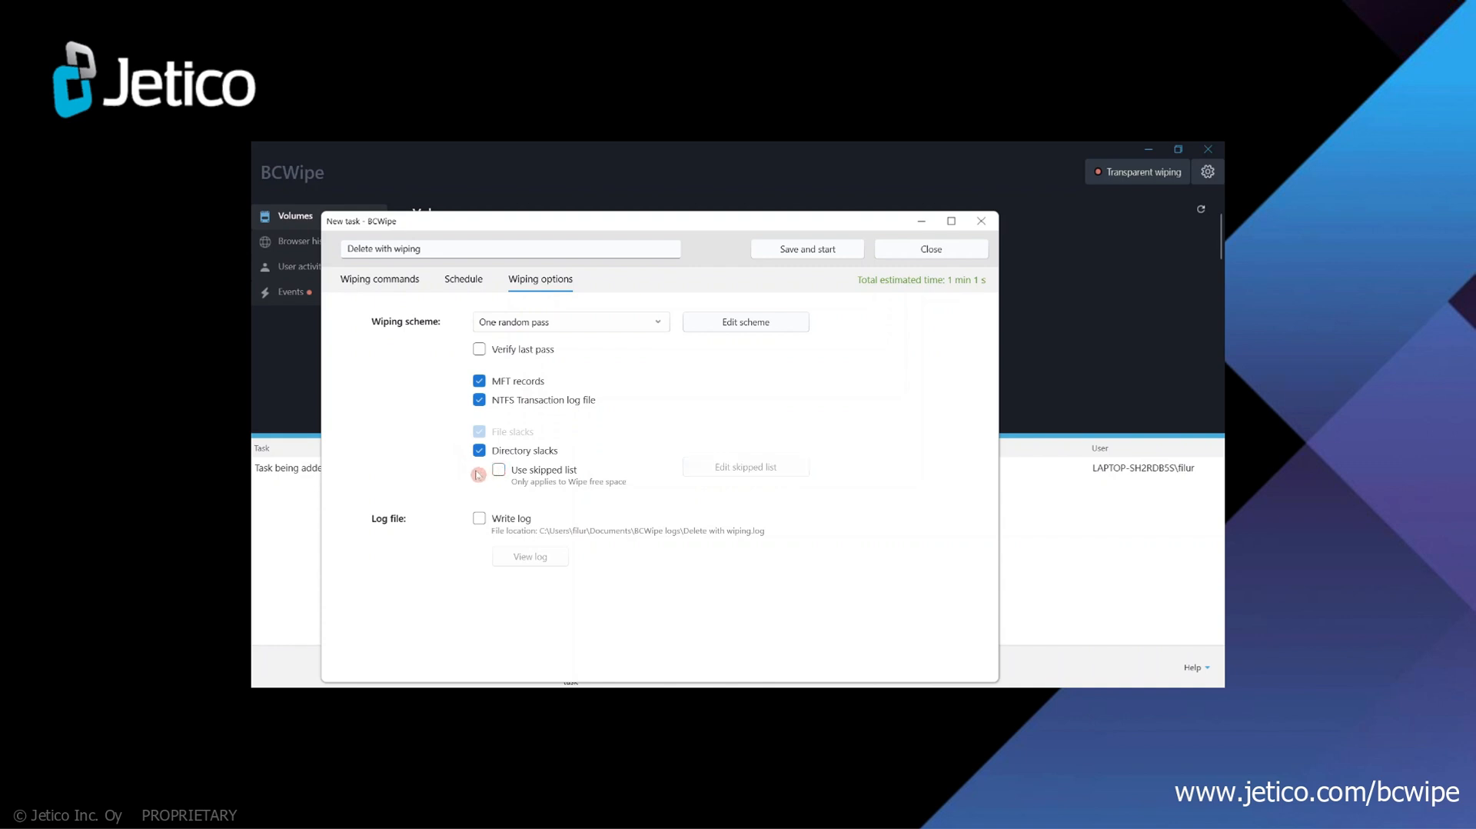
# - Enable log writing for the task, and save and start it
pyautogui.click(478, 518)
pyautogui.click(800, 250)
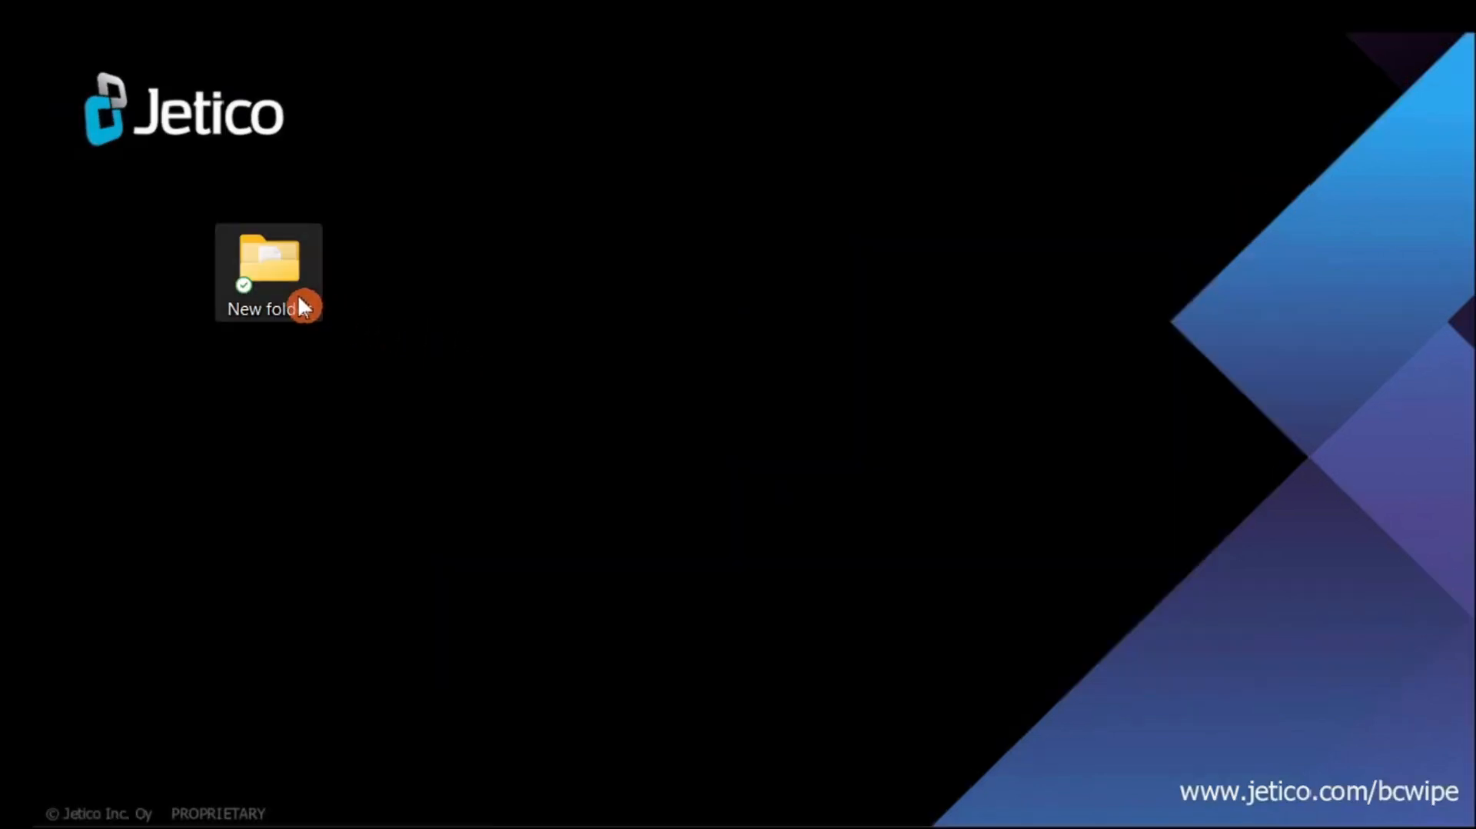
# - Delete the desktop's "New folder" with wiping, running BCWipe with administrator privileges and confirming for all items
pyautogui.rightClick(298, 289)
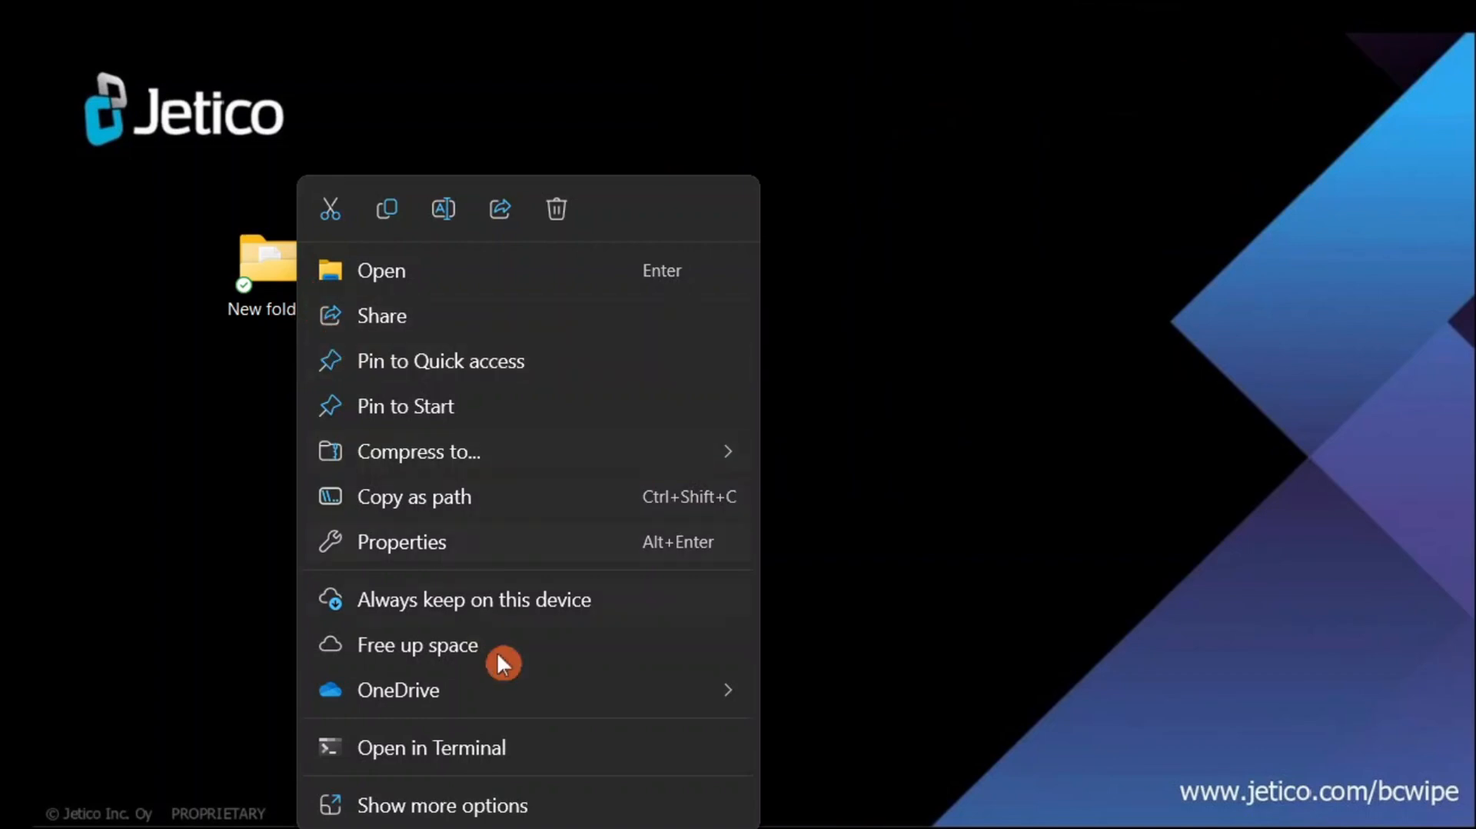
pyautogui.click(527, 805)
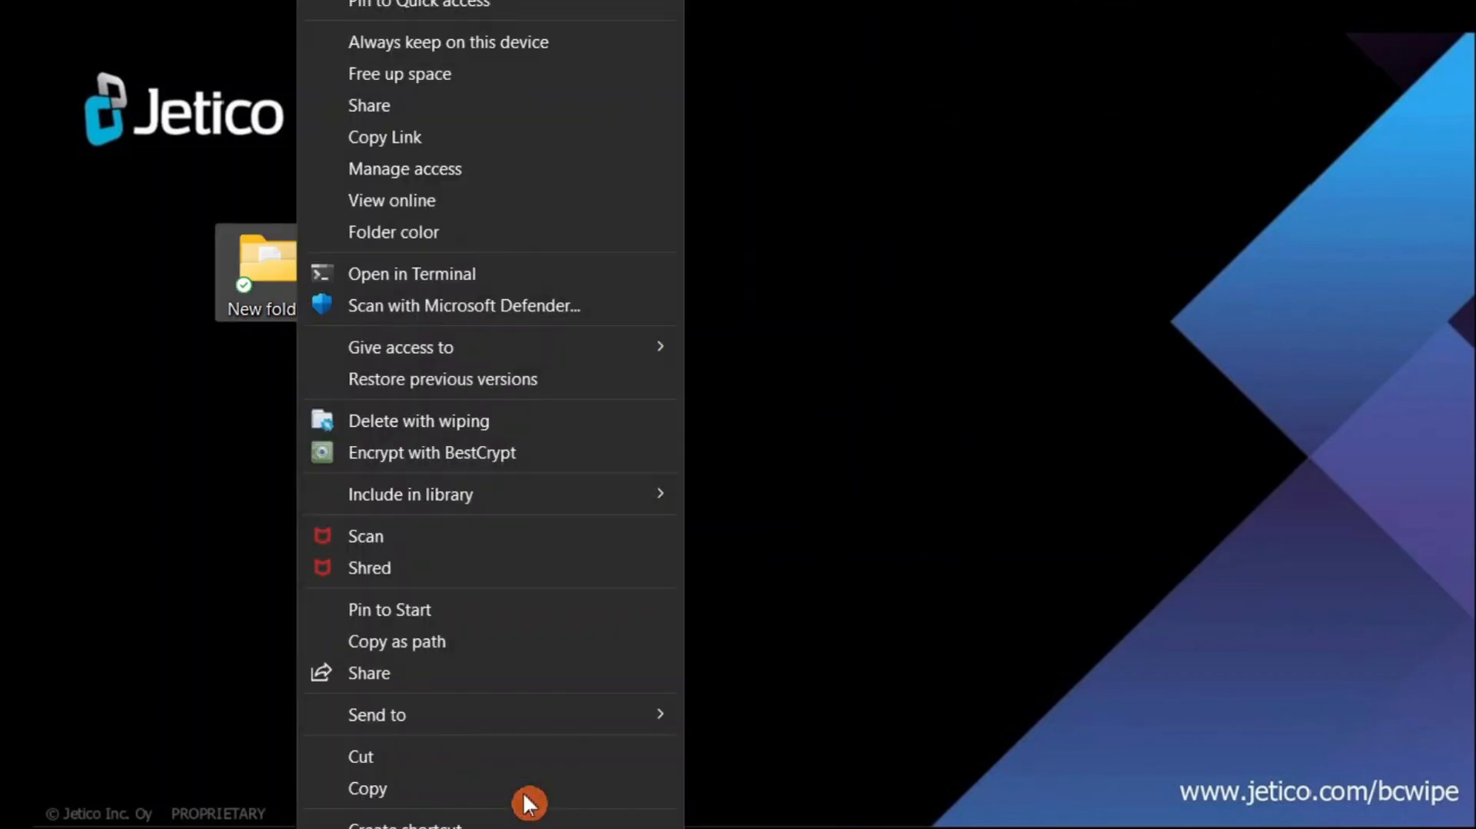
pyautogui.click(487, 427)
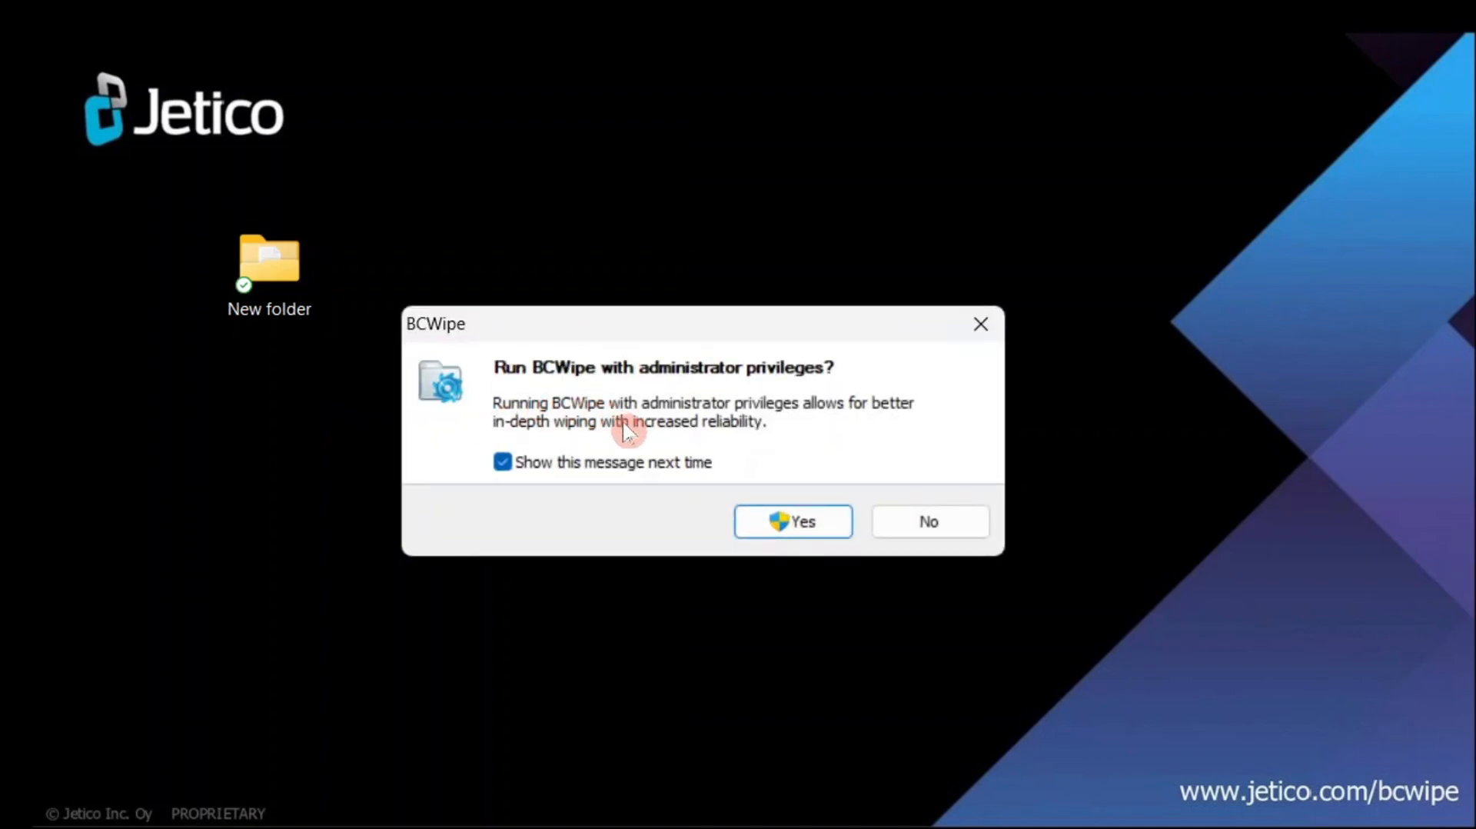
pyautogui.click(769, 537)
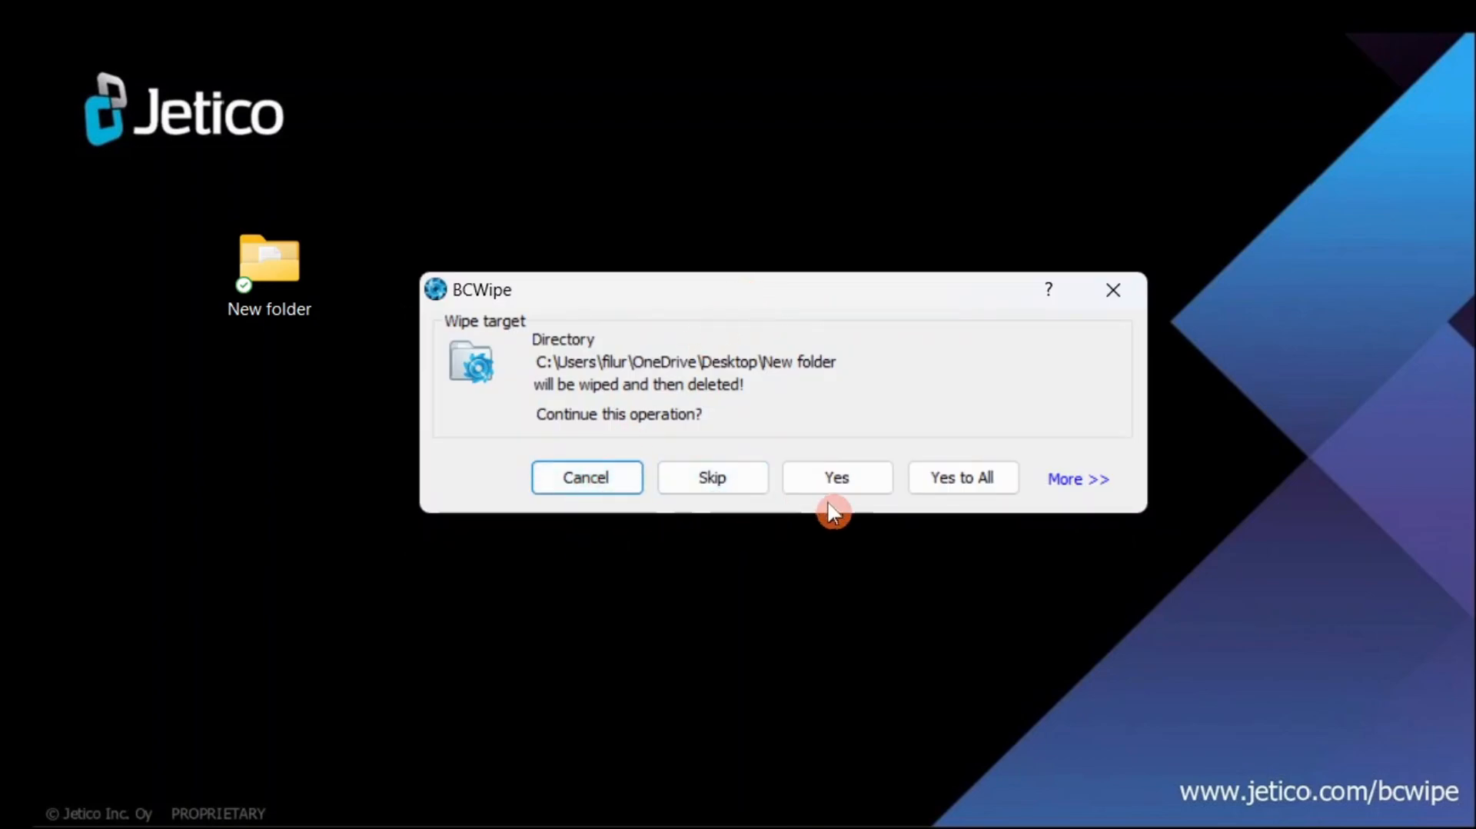
pyautogui.click(950, 481)
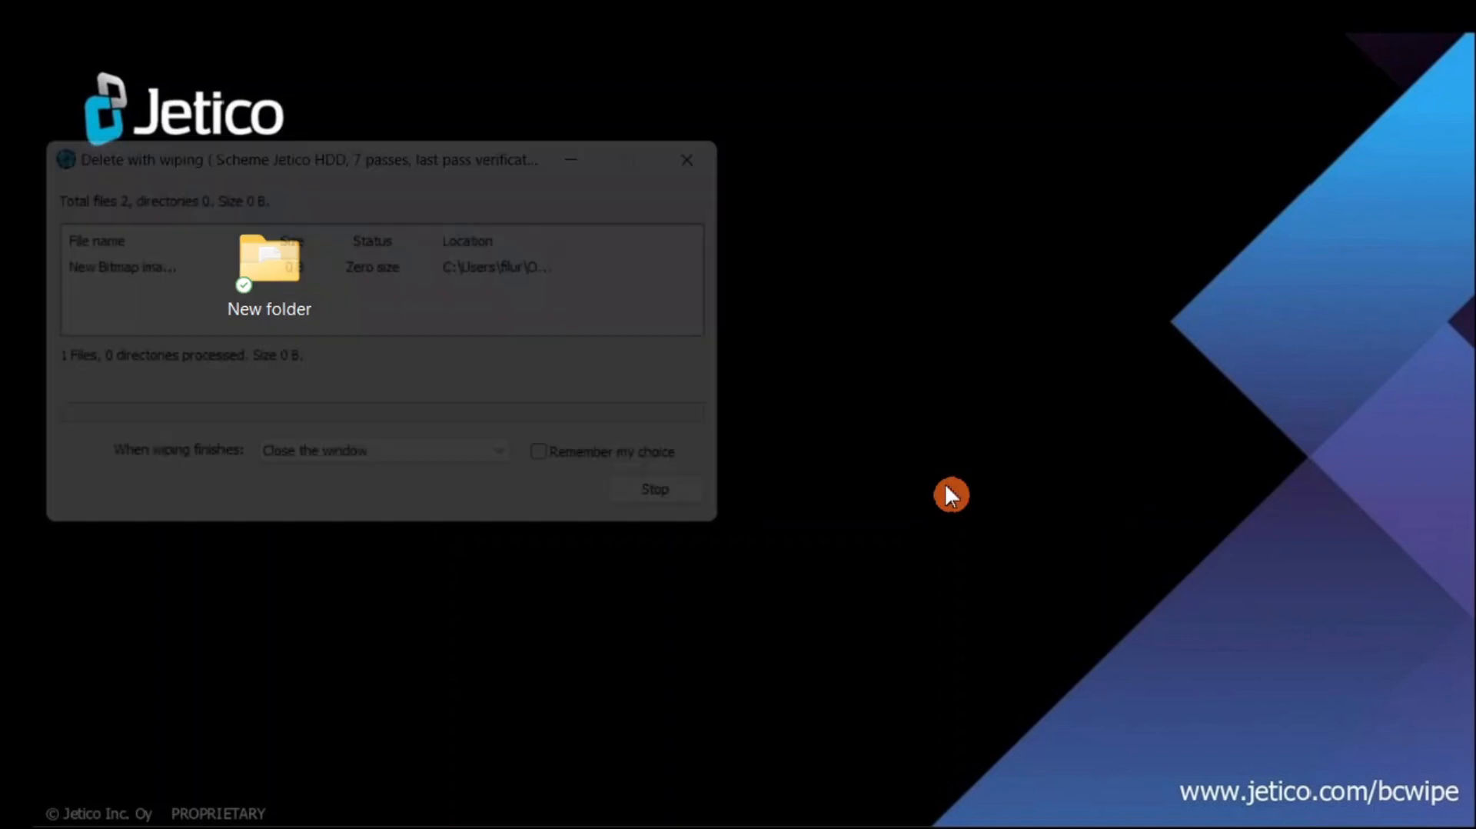
pyautogui.moveTo(331, 172); pyautogui.dragTo(713, 196)
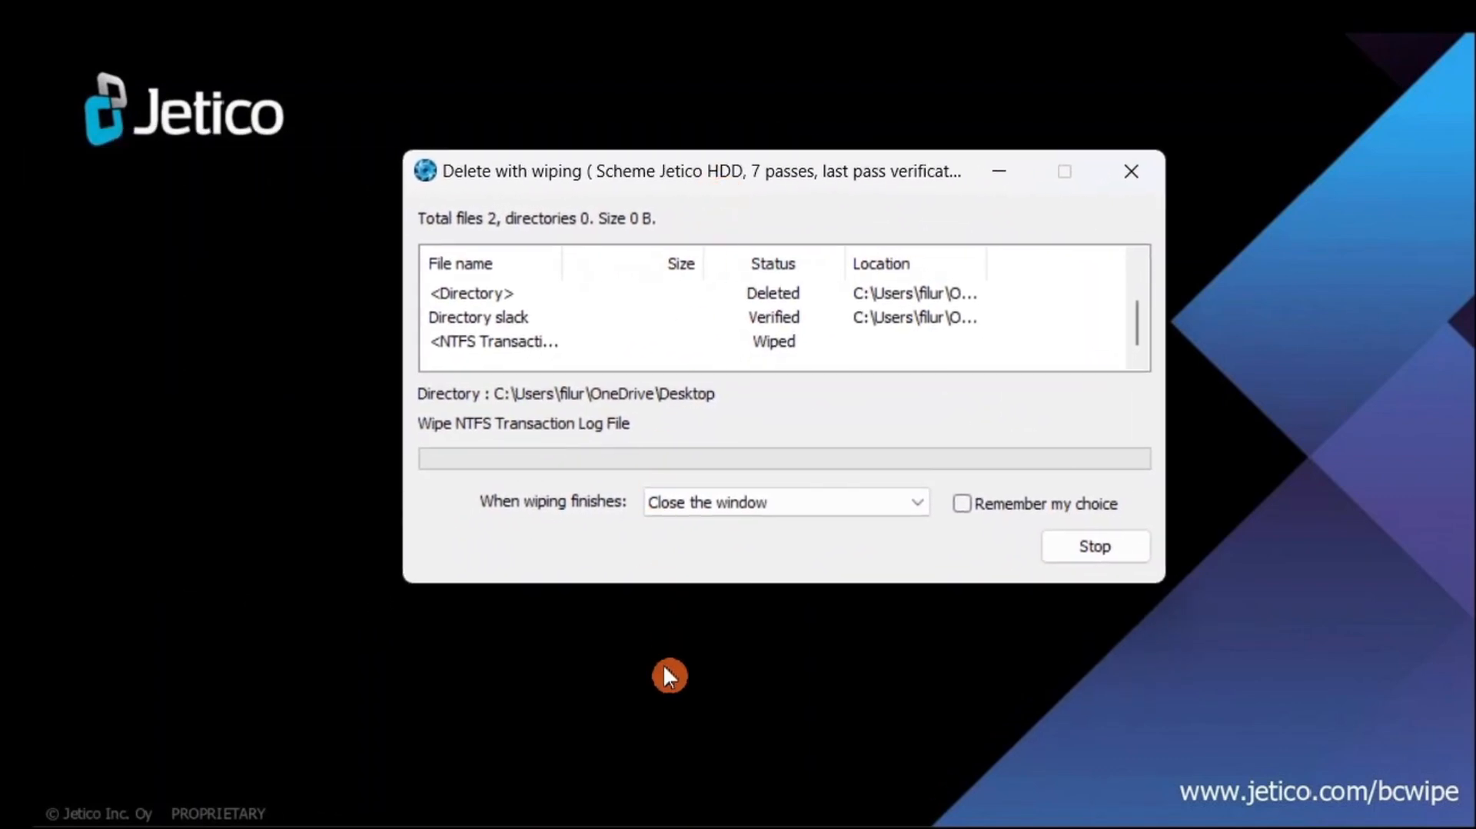